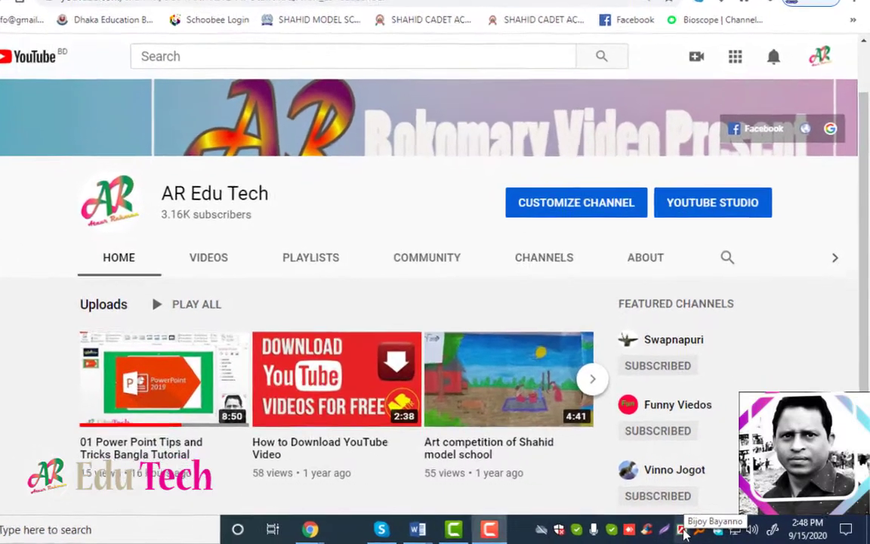
Step: Close the Bijoy Bayanno keyboard program from its tray icon menu
click(695, 533)
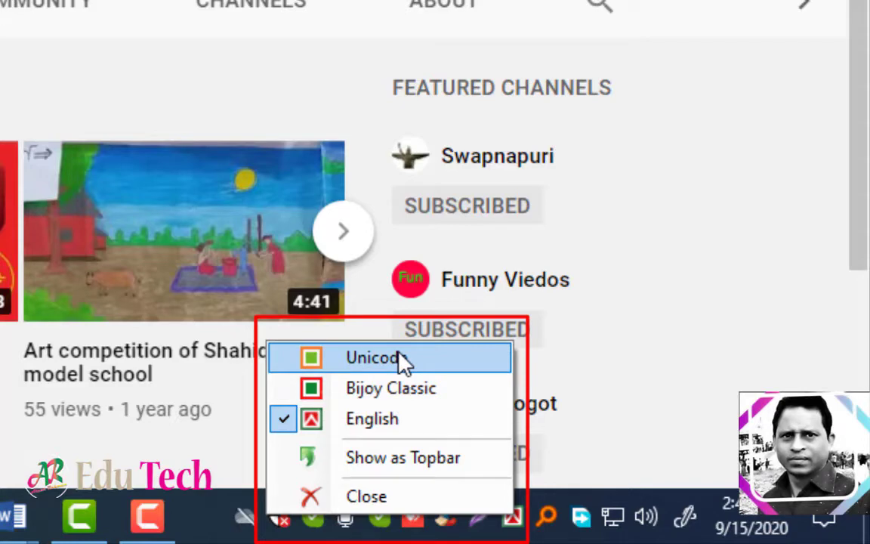
click(368, 496)
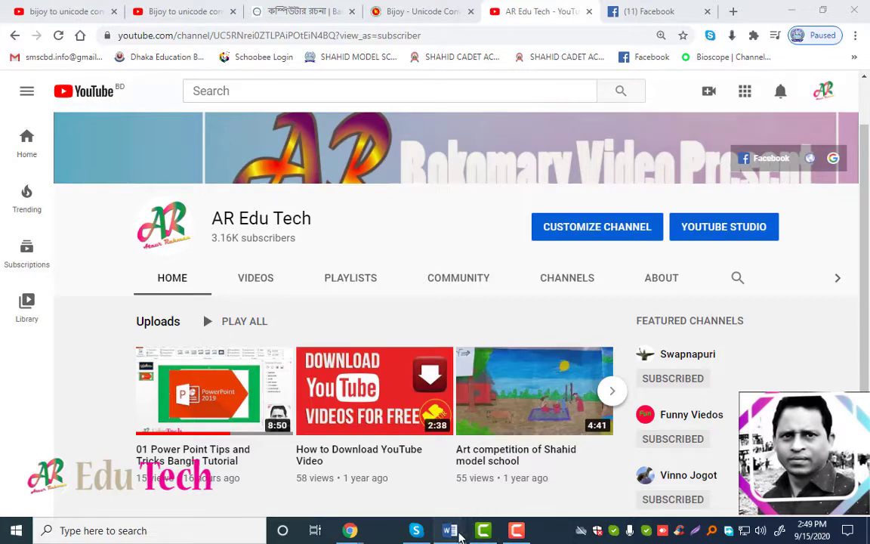
Step: Switch to Bijoy.docx and select the opening heading and paragraph
mouse_move(450, 531)
click(461, 446)
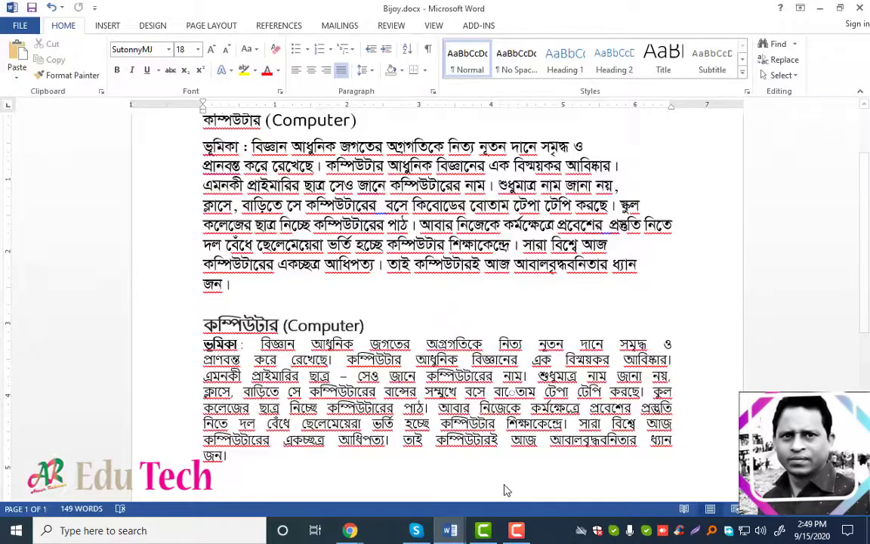
scroll(401, 319, up, 1)
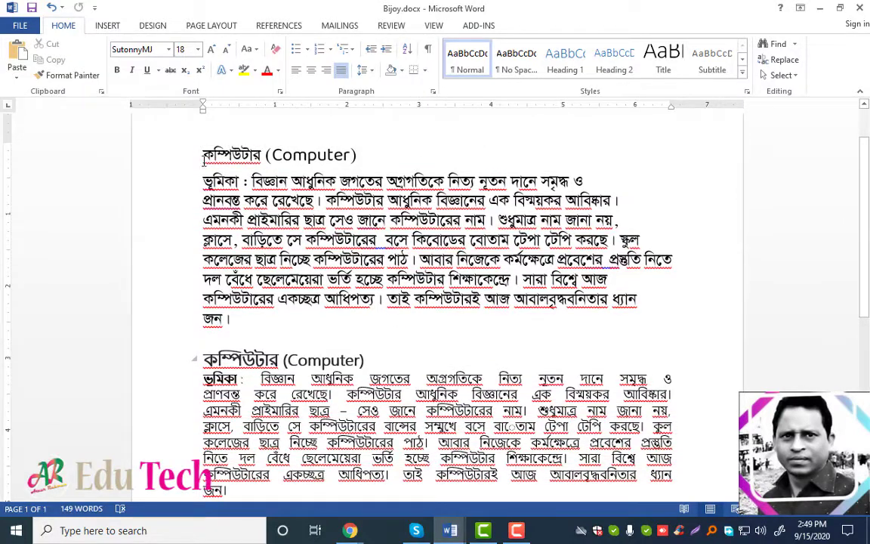
drag(183, 147, 299, 319)
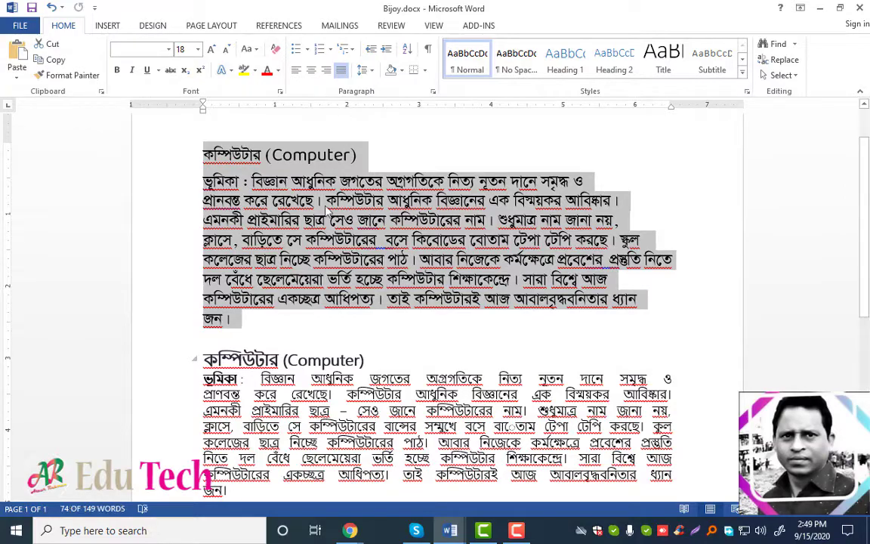
click(291, 200)
drag(230, 182, 326, 220)
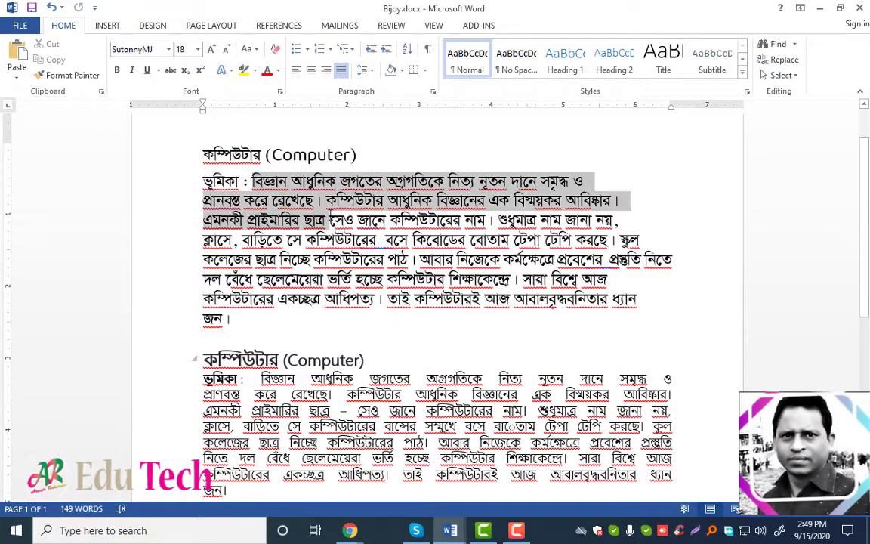
click(302, 200)
Step: Confirm the first heading and paragraph are set in the SutonnyMJ font
click(155, 51)
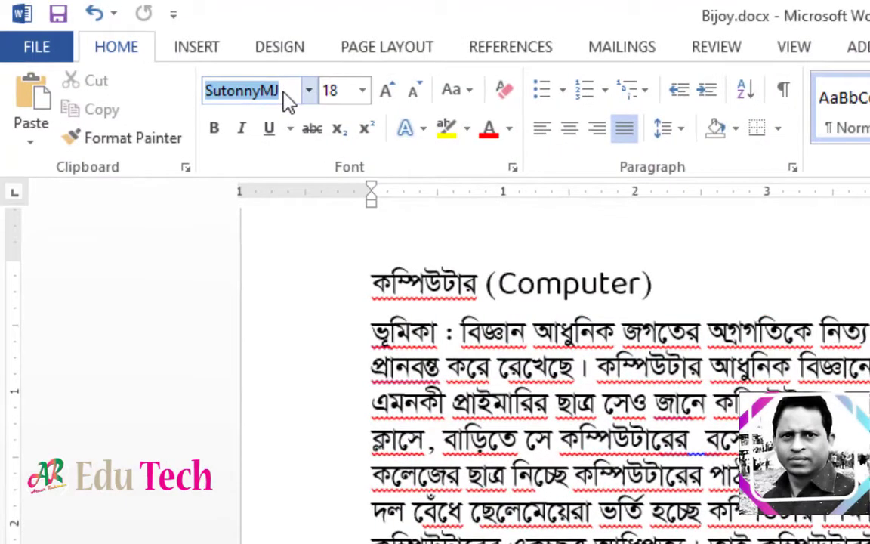
click(284, 92)
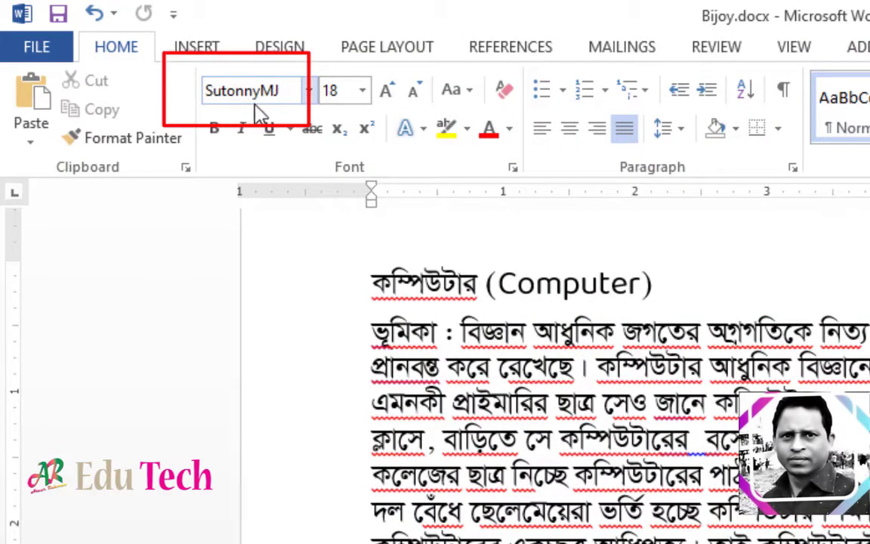
click(448, 370)
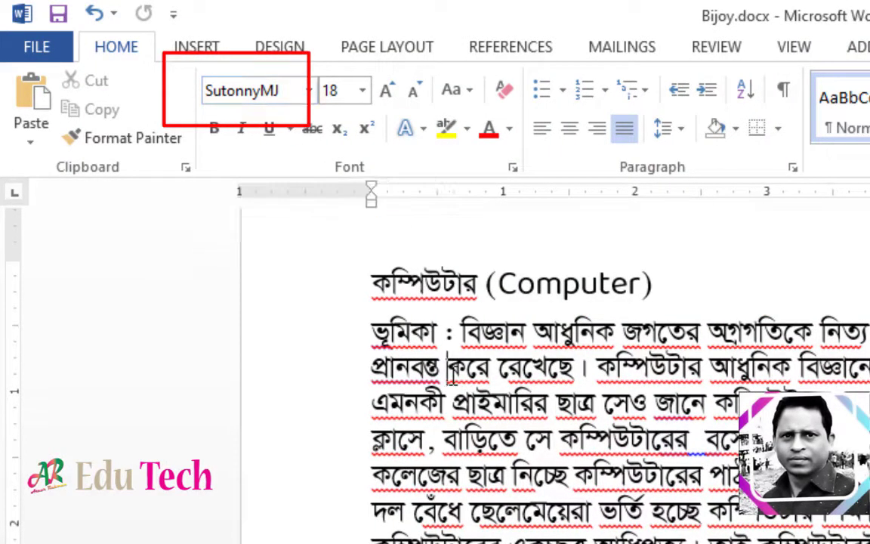
click(372, 284)
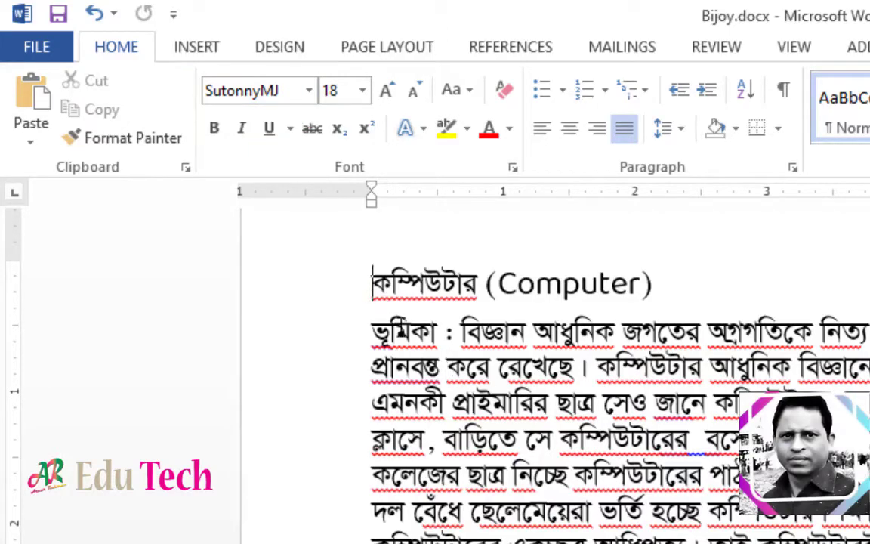
drag(372, 284, 272, 312)
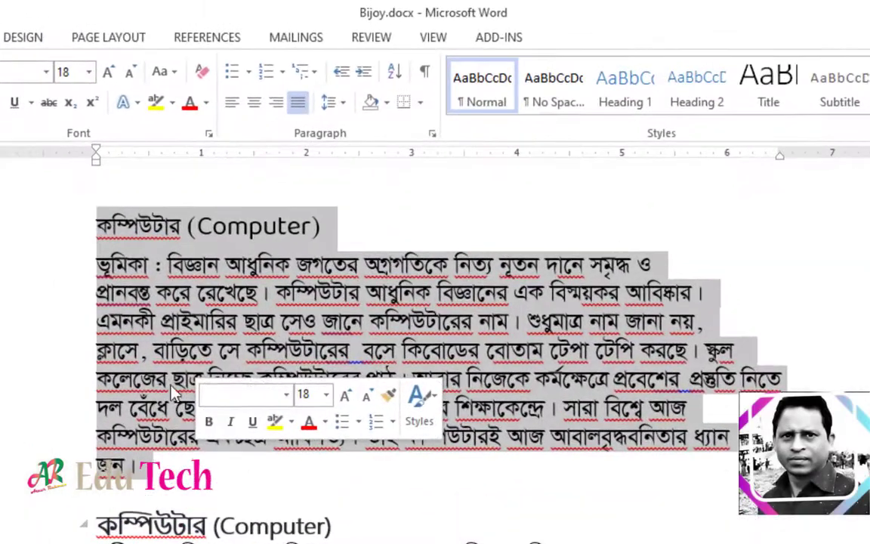
click(251, 259)
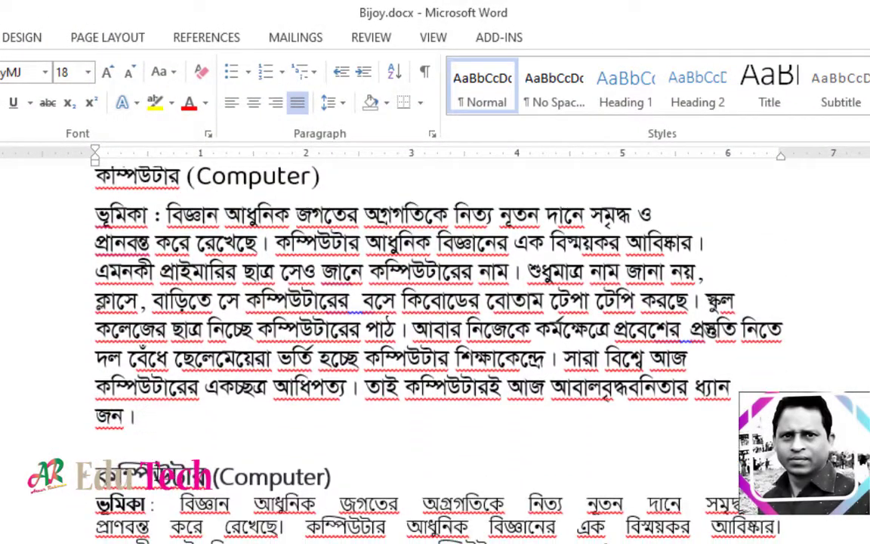
click(142, 453)
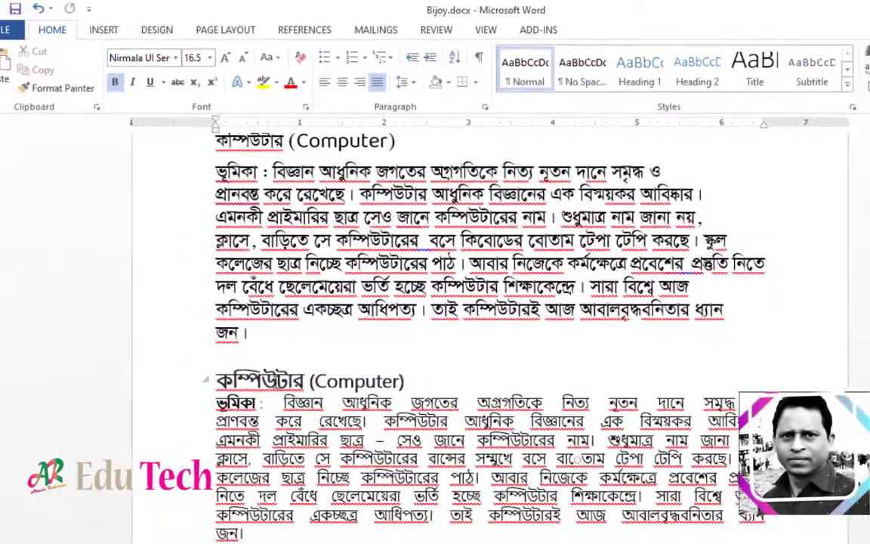
Step: Check that the converted Unicode paragraph uses the Nirmala UI font
triple_click(158, 136)
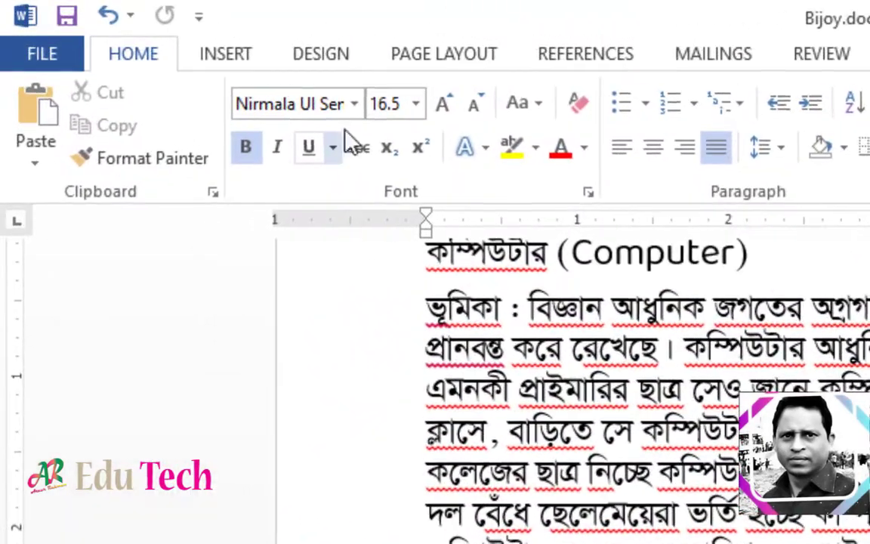
click(242, 77)
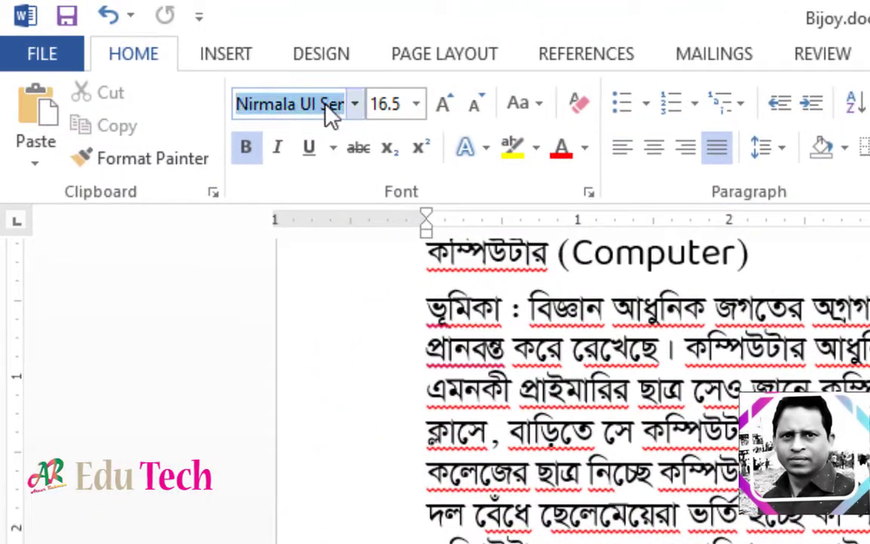
text(N)
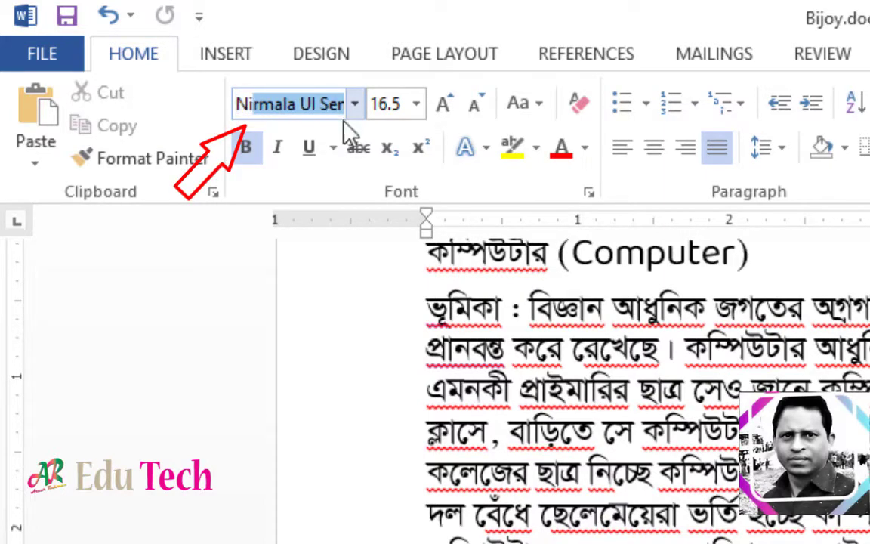
text(irmala UI)
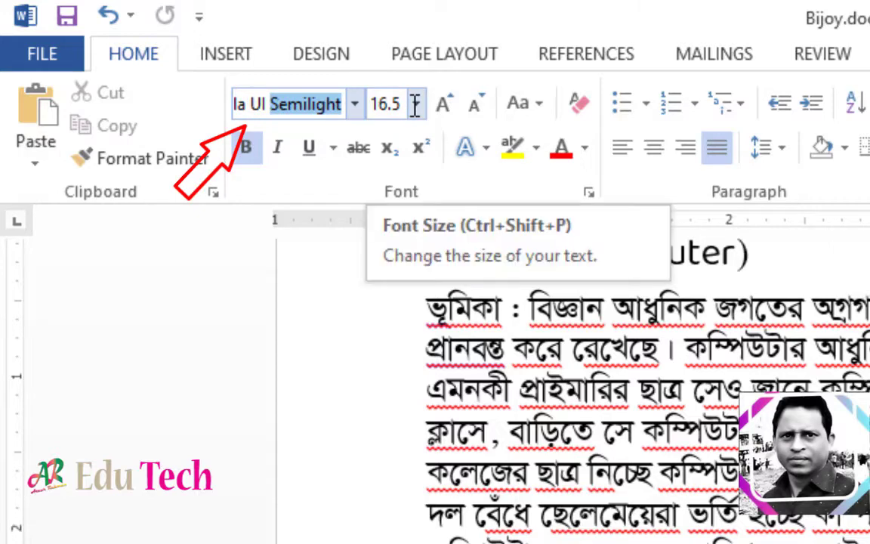
click(325, 104)
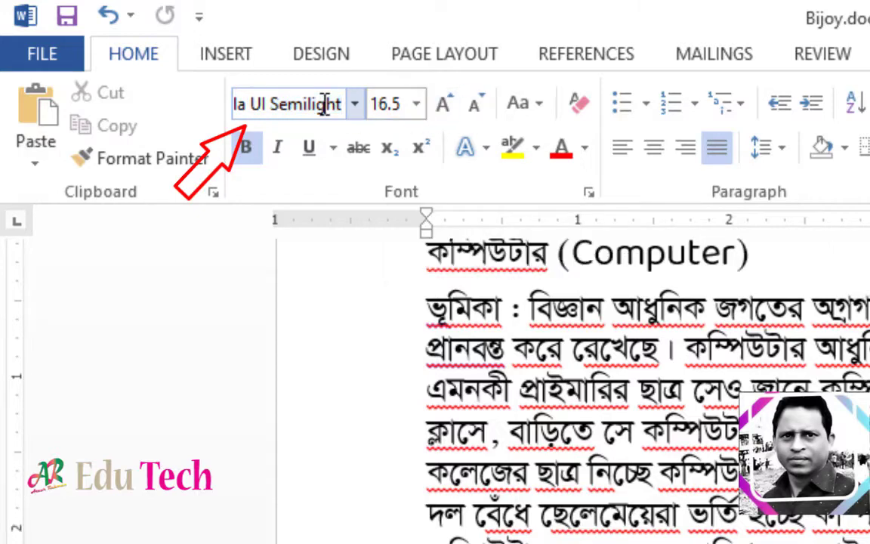
click(458, 283)
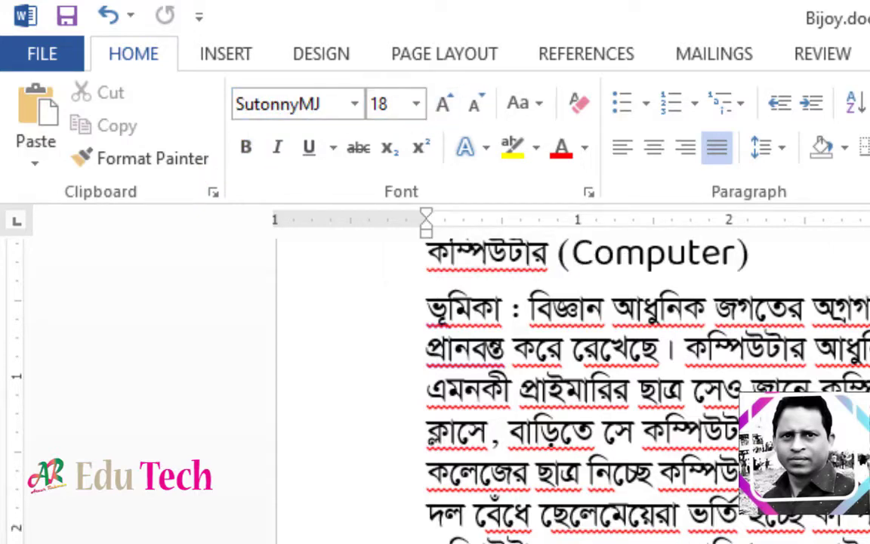
Step: Select the whole document and set its font to Baloo Da
key(ctrl+a)
click(305, 104)
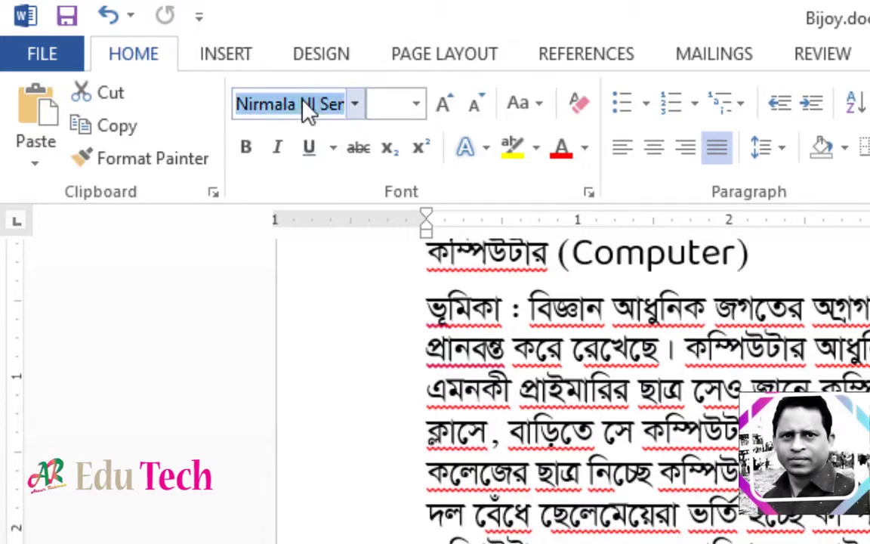
text(Baloo Da 2)
key(Return)
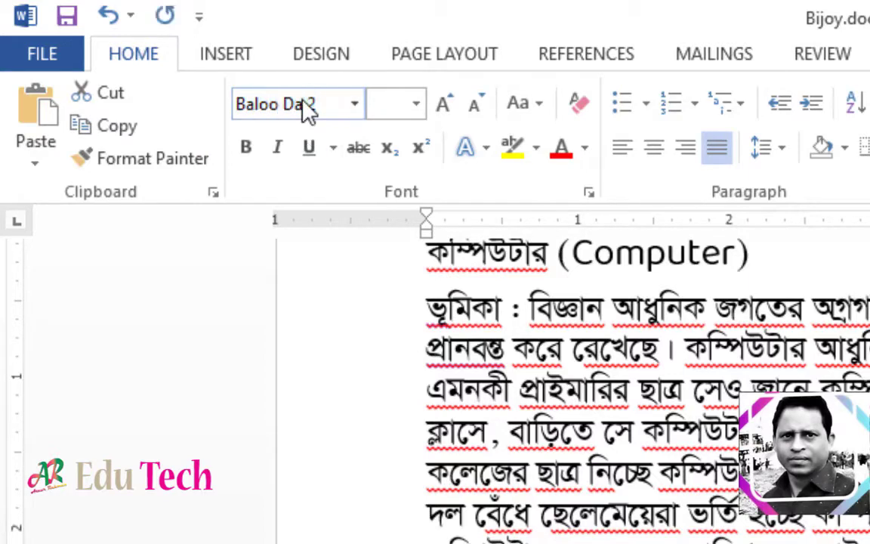
click(326, 103)
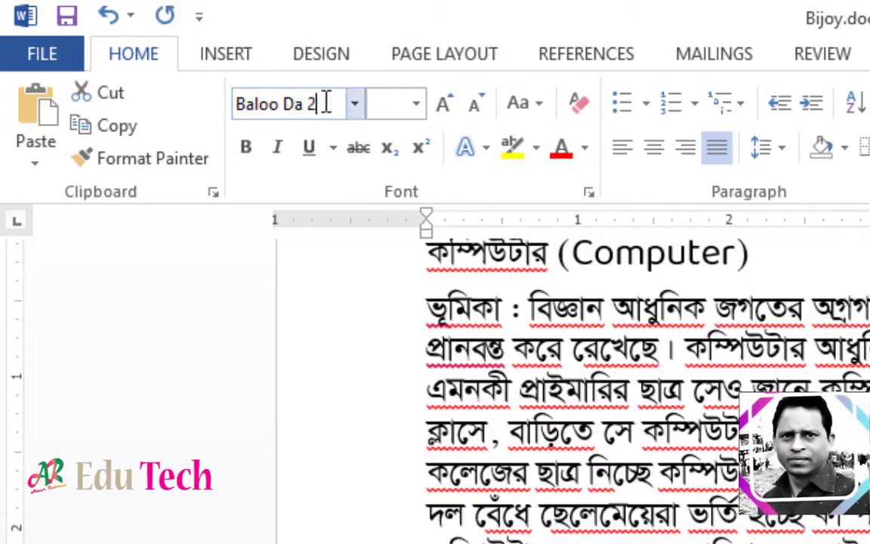
key(BackSpace)
key(BackSpace)
key(Return)
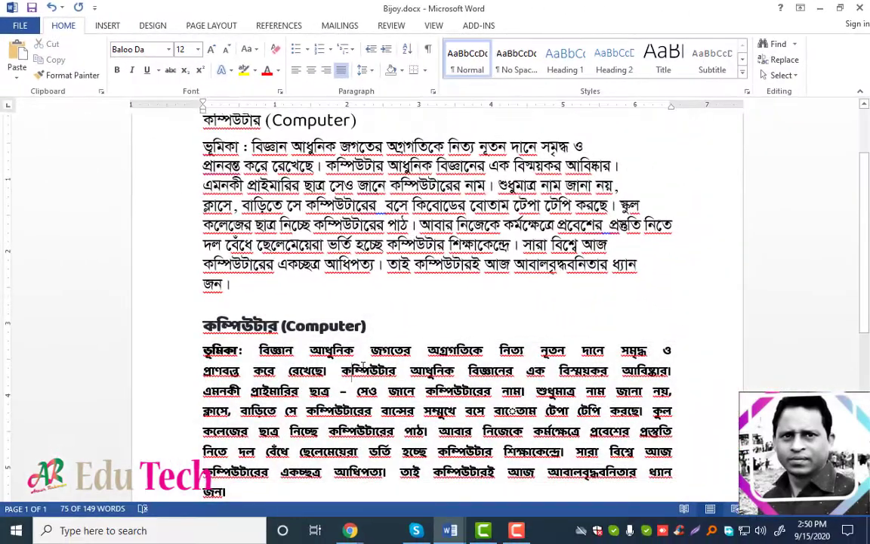
Step: Delete the lower heading and paragraph, then restore them with undo
scroll(362, 366, down, 1)
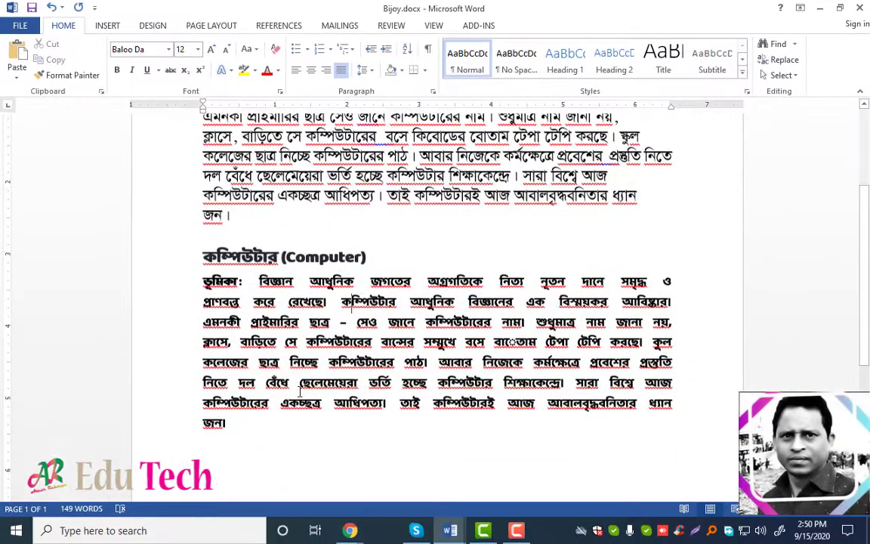
drag(226, 425, 195, 264)
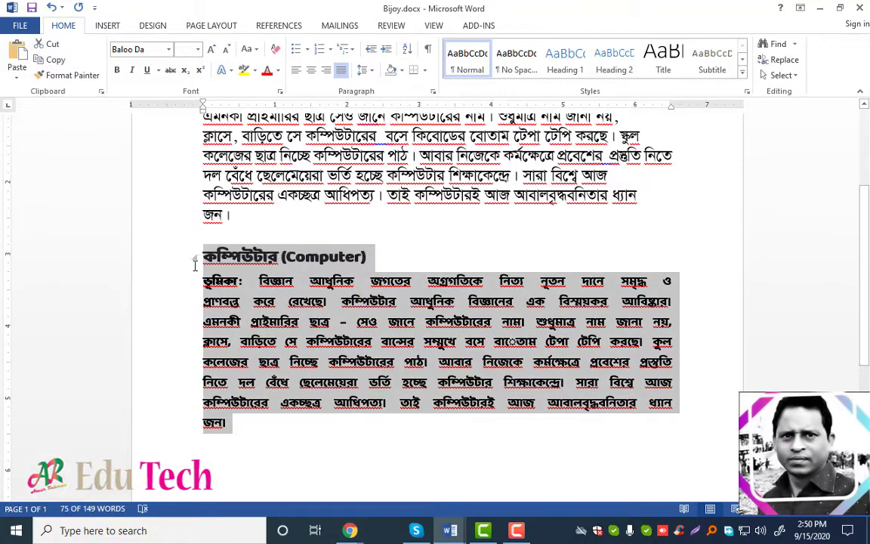
key(Delete)
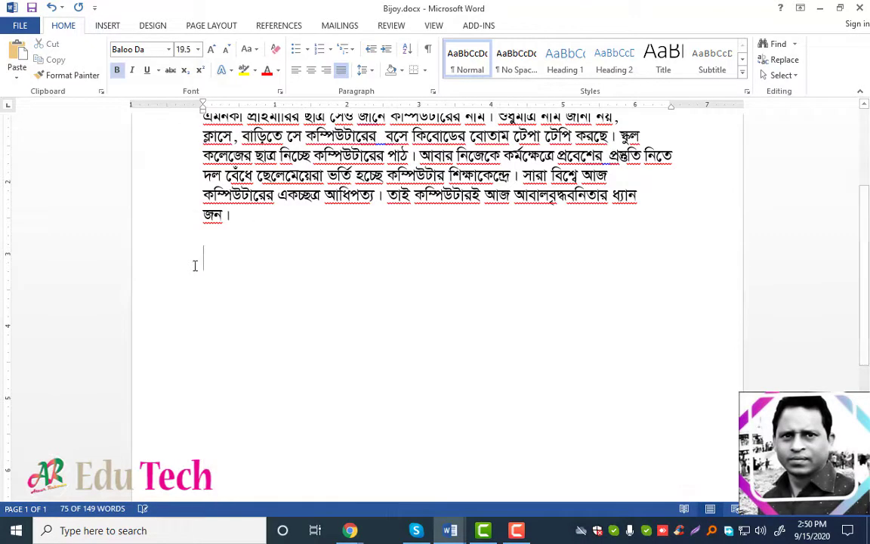
key(ctrl+z)
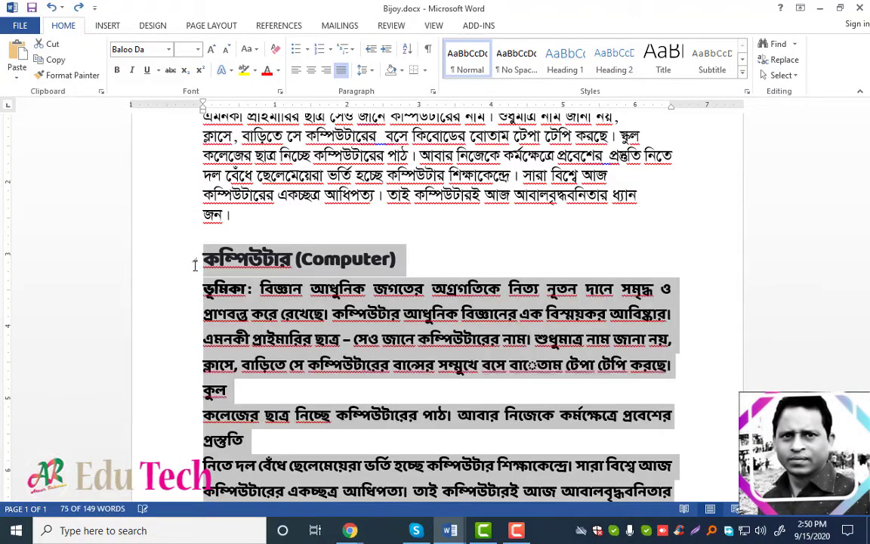
click(393, 368)
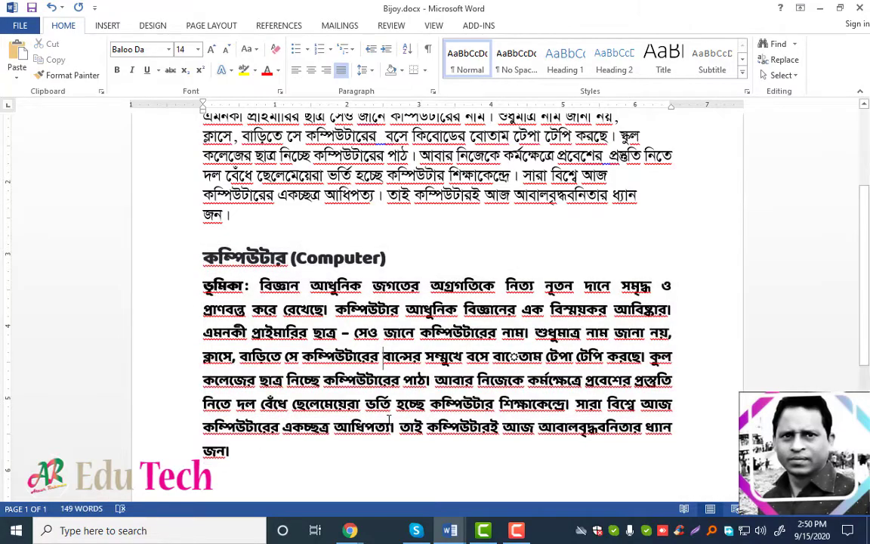
triple_click(346, 365)
click(346, 365)
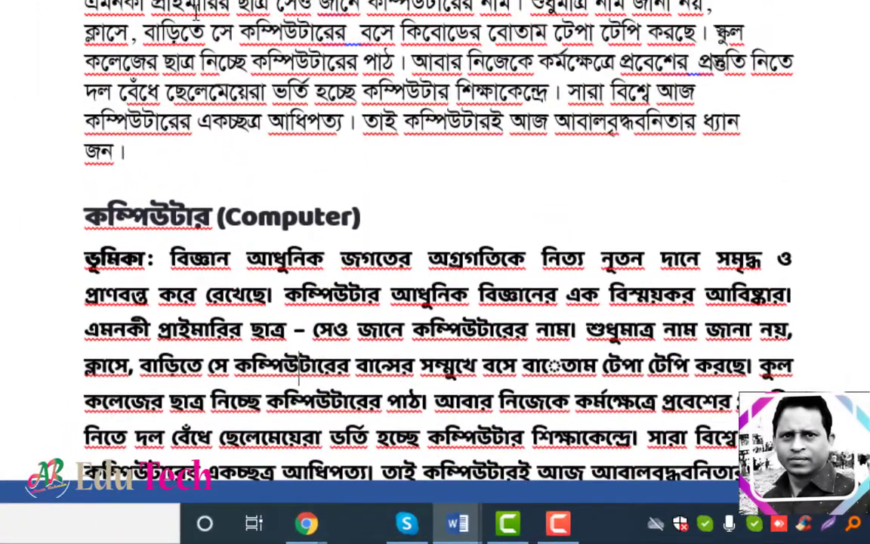
Step: Select and copy the upper SutonnyMJ paragraph about computers
scroll(195, 14, up, 1)
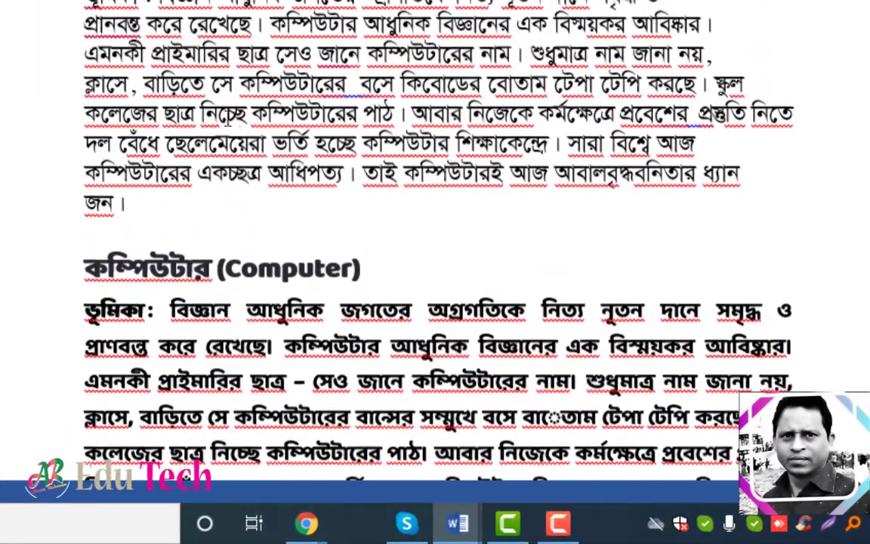
scroll(268, 136, up, 1)
drag(268, 136, 276, 170)
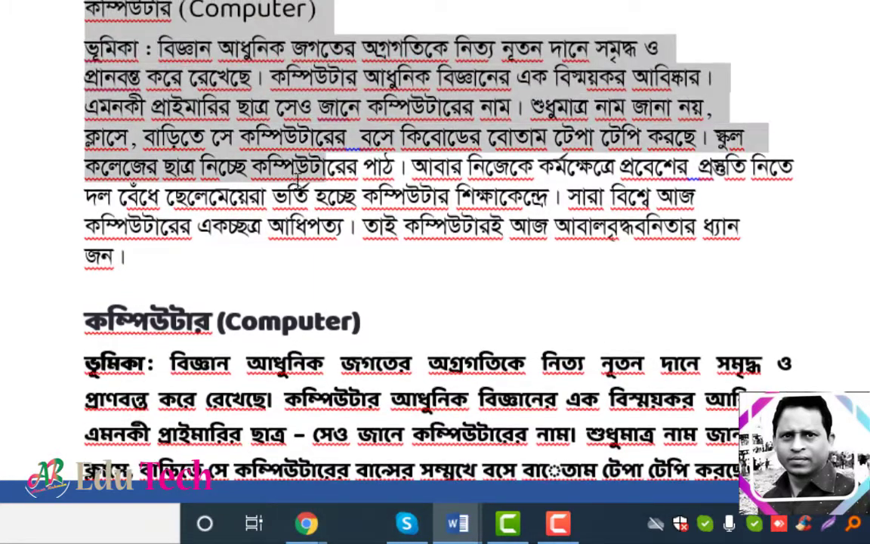
drag(184, 247, 72, 60)
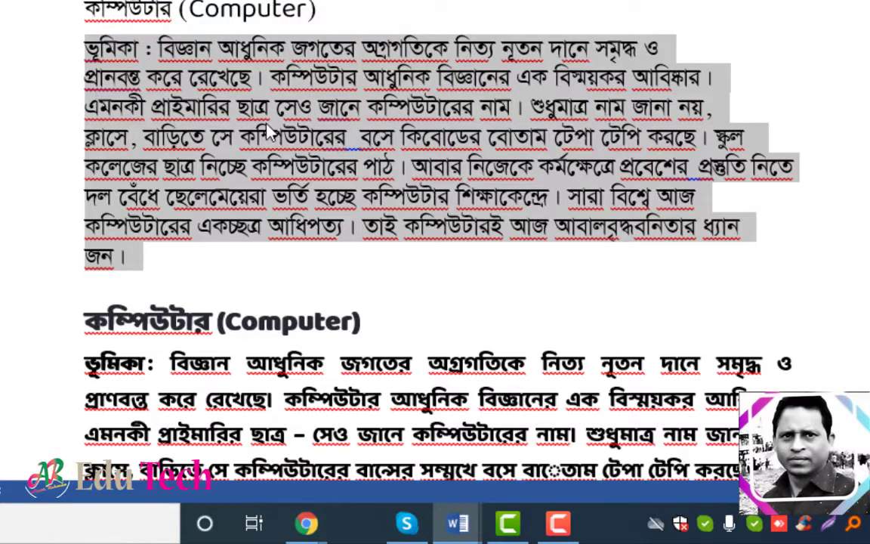
click(423, 290)
mouse_move(350, 530)
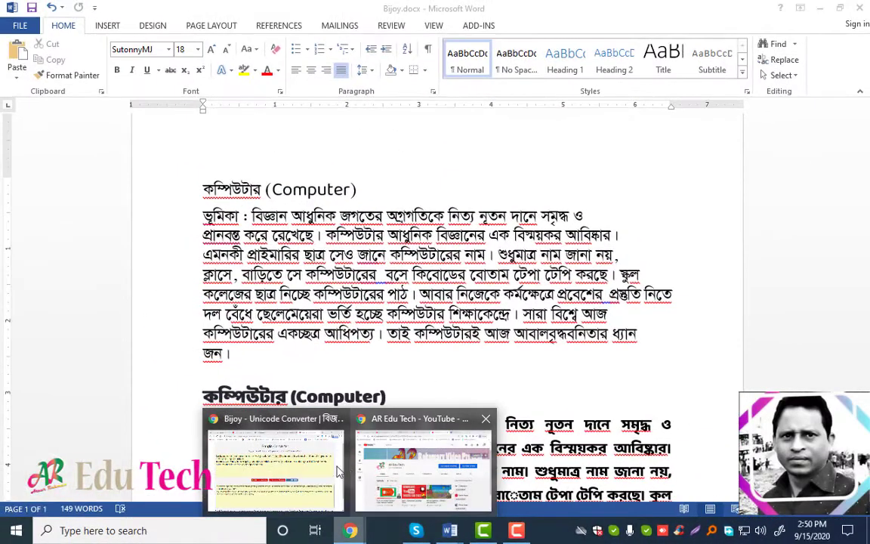
Step: Paste the Bijoy paragraph into a new Facebook post and select the garbled Latin text
click(423, 461)
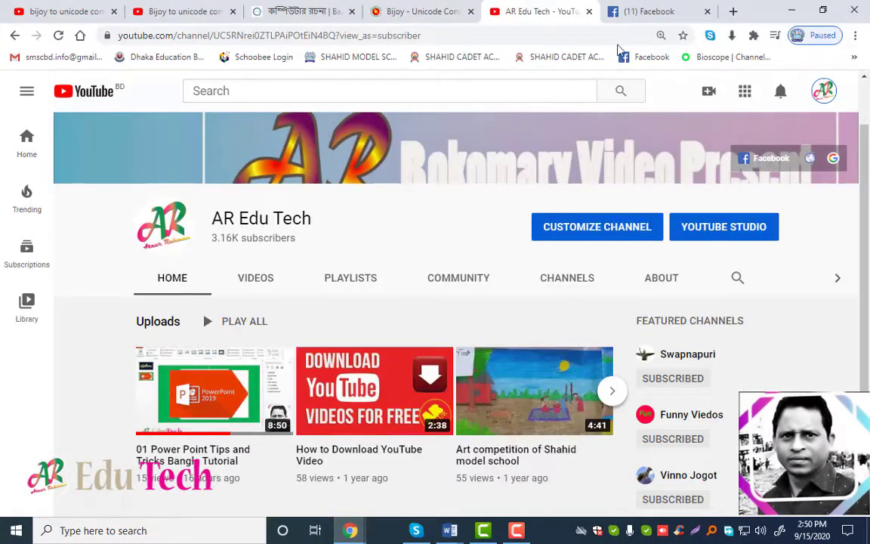
click(634, 11)
click(239, 132)
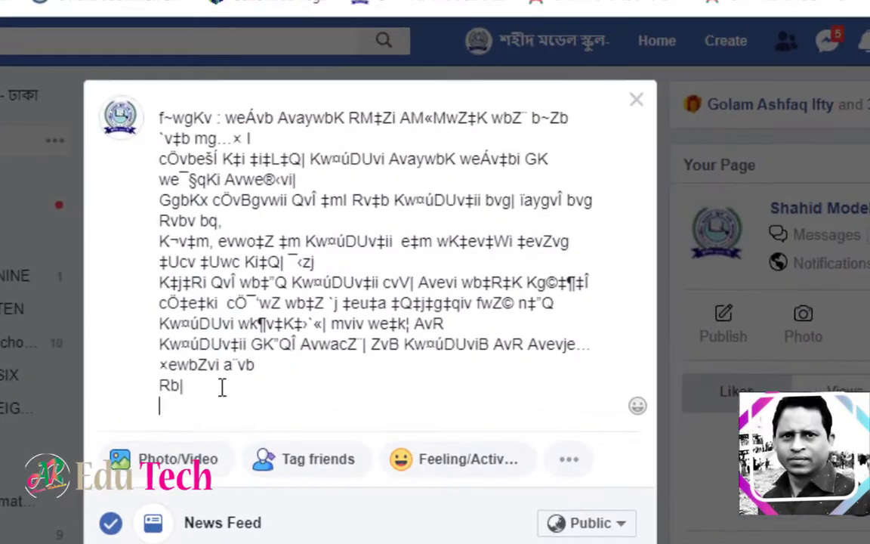
drag(228, 292, 188, 129)
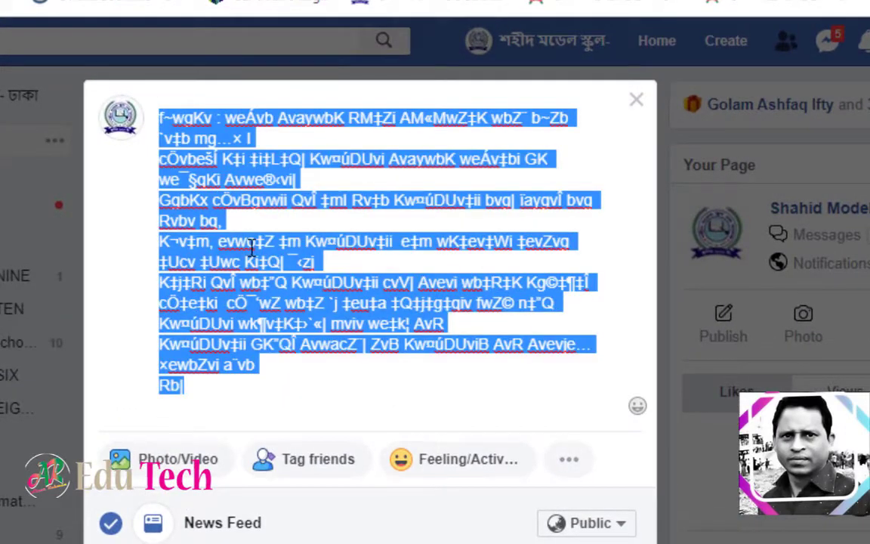
click(210, 375)
drag(210, 374, 161, 116)
click(272, 179)
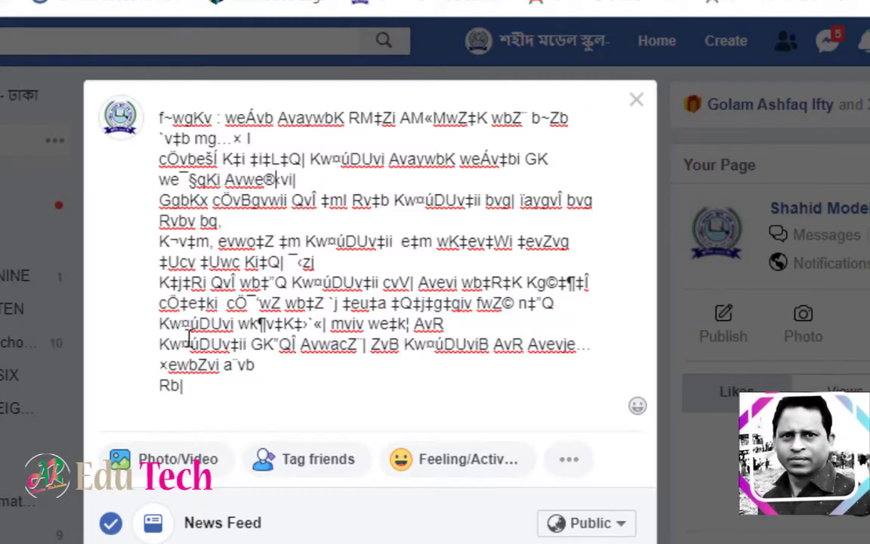
drag(189, 386, 162, 121)
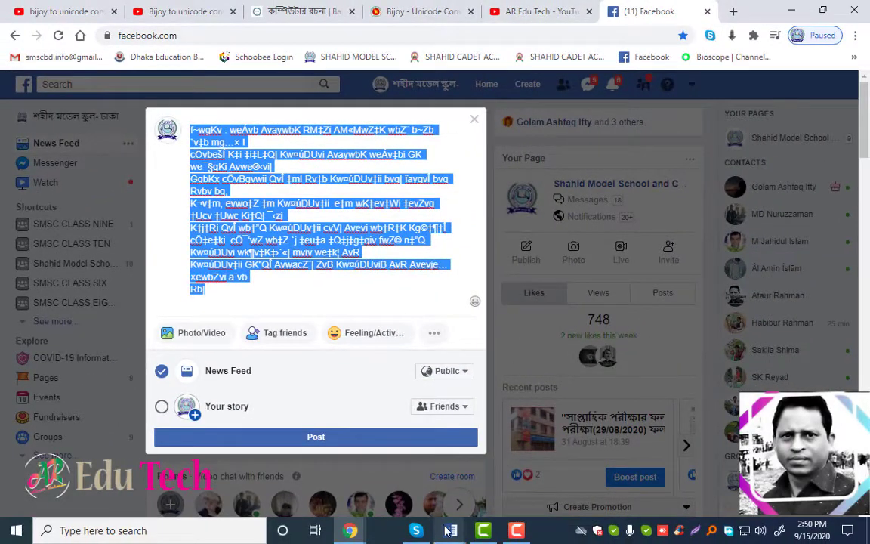
mouse_move(449, 531)
click(461, 446)
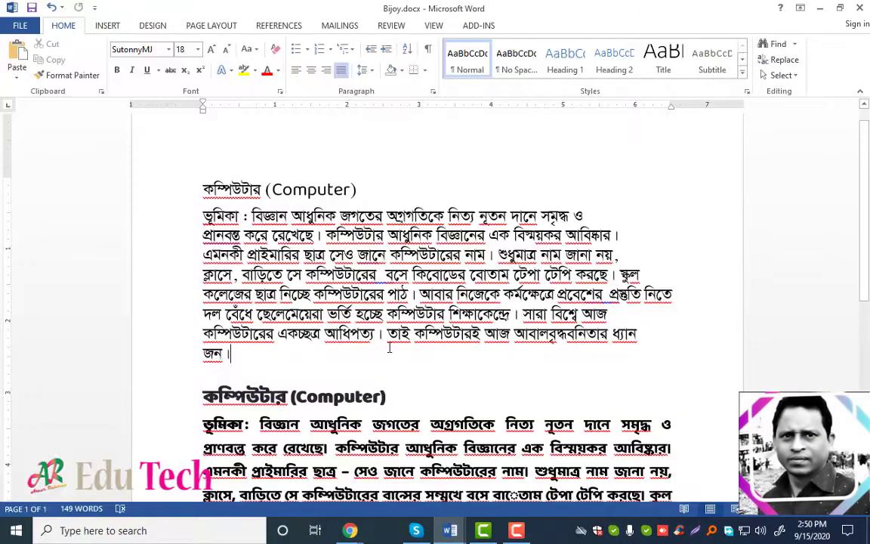
Step: Copy the lower Unicode paragraph from Word and paste it over the garbled post text
scroll(390, 348, down, 3)
scroll(390, 348, down, 3)
drag(230, 416, 206, 250)
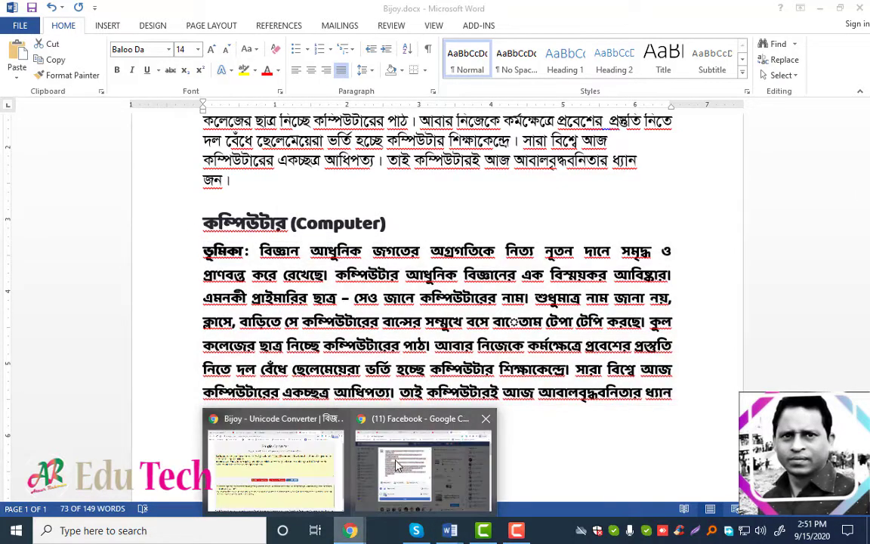
click(453, 472)
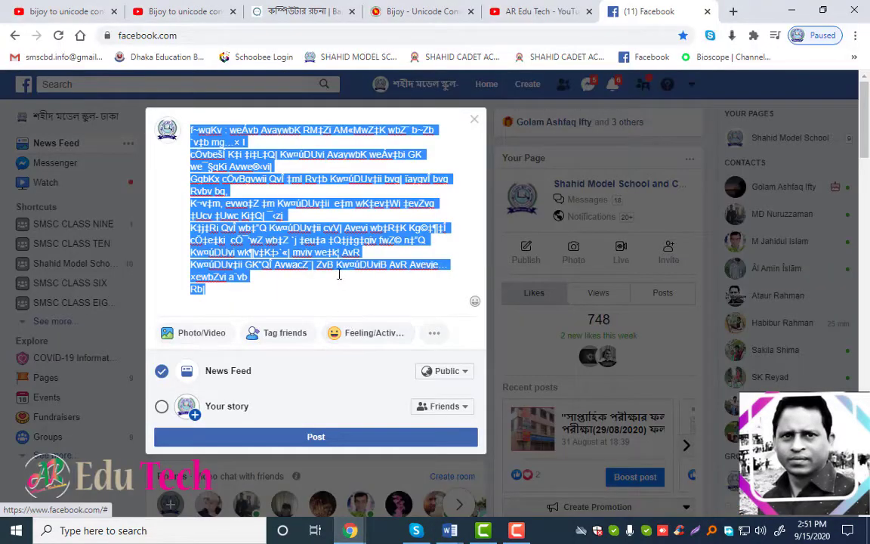
key(ctrl+v)
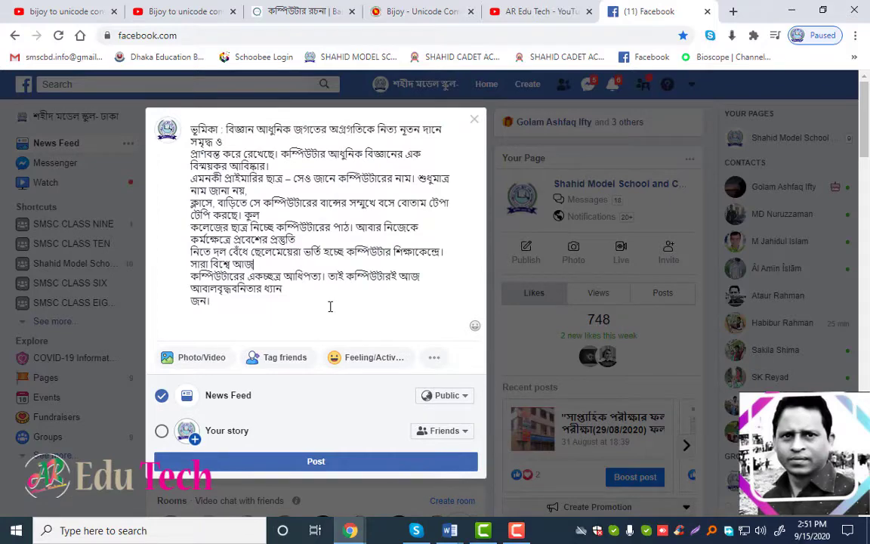
Step: Check that the pasted Bangla post text reads correctly, then close the post composer
drag(267, 302, 161, 120)
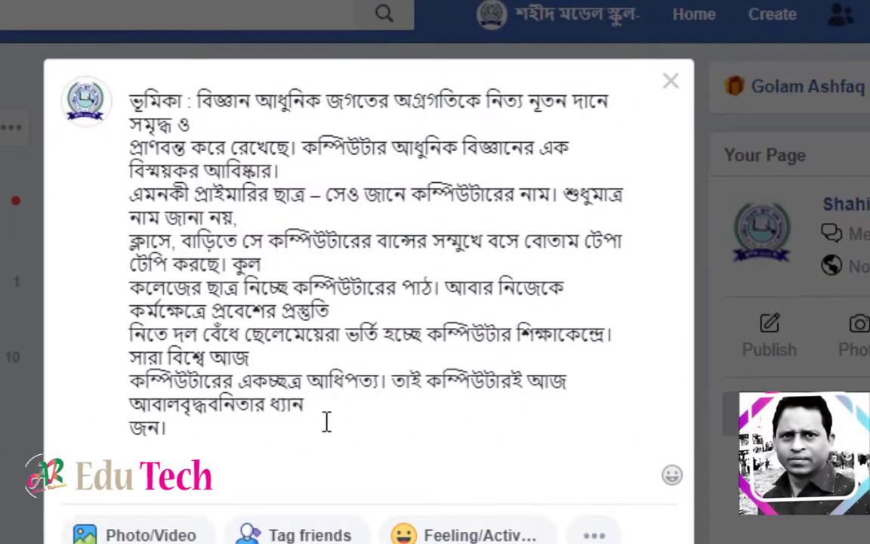
drag(224, 458, 180, 138)
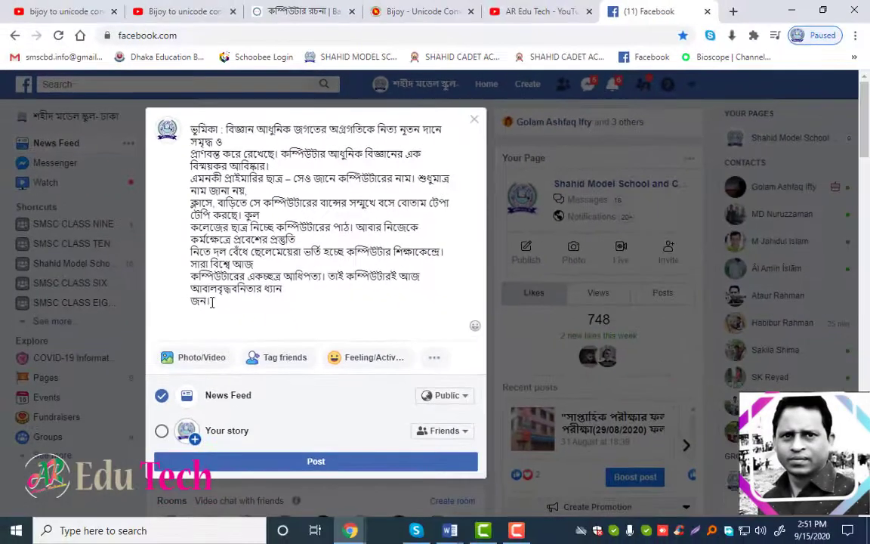
mouse_move(210, 303)
mouse_down()
mouse_move(193, 200)
mouse_move(200, 130)
mouse_up()
click(224, 142)
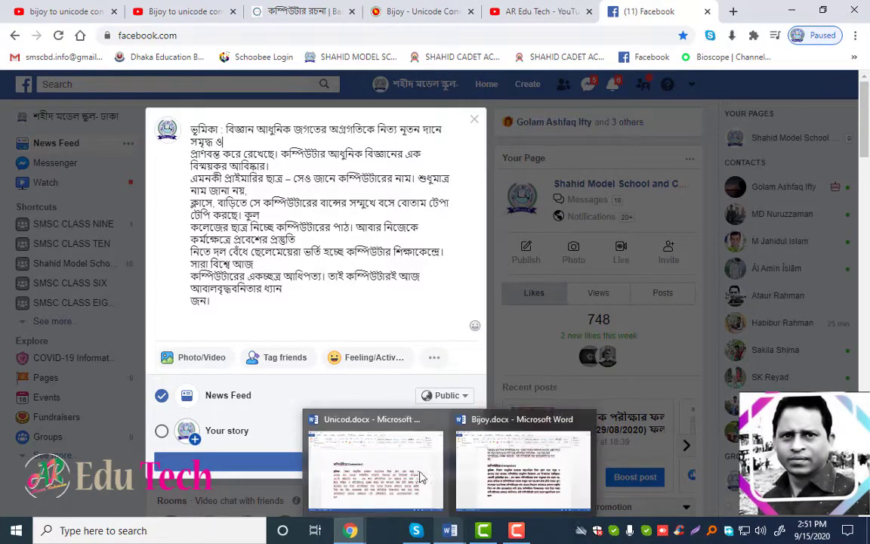
click(474, 120)
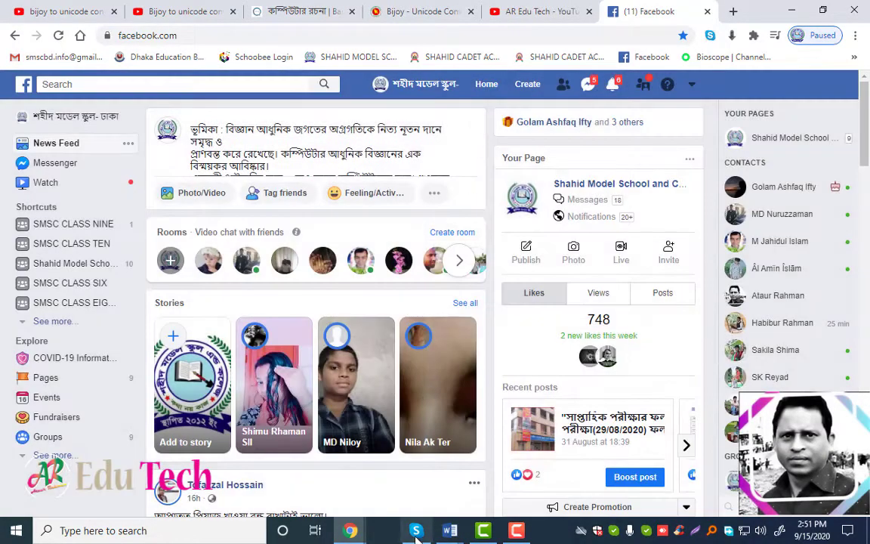
Step: Select and copy the upper SutonnyMJ paragraph in Bijoy.docx again
click(508, 468)
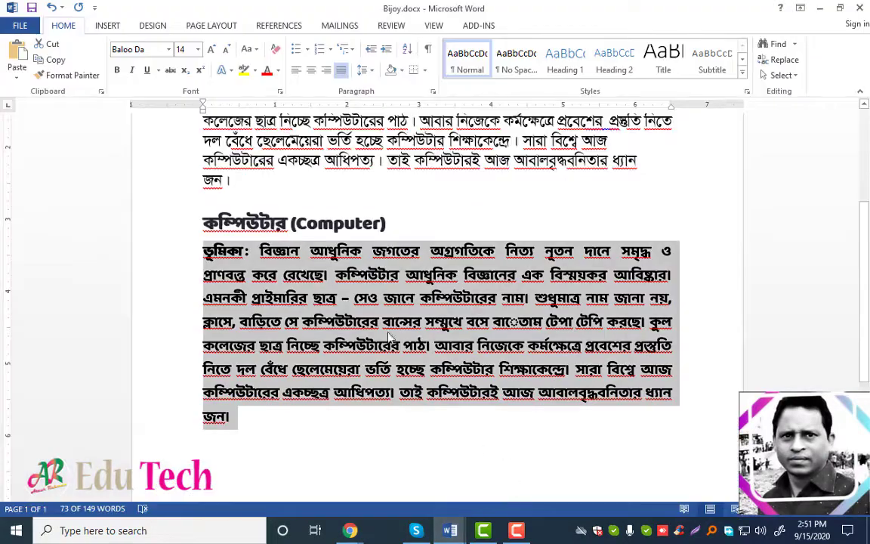
click(352, 306)
scroll(352, 306, up, 2)
scroll(279, 370, up, 2)
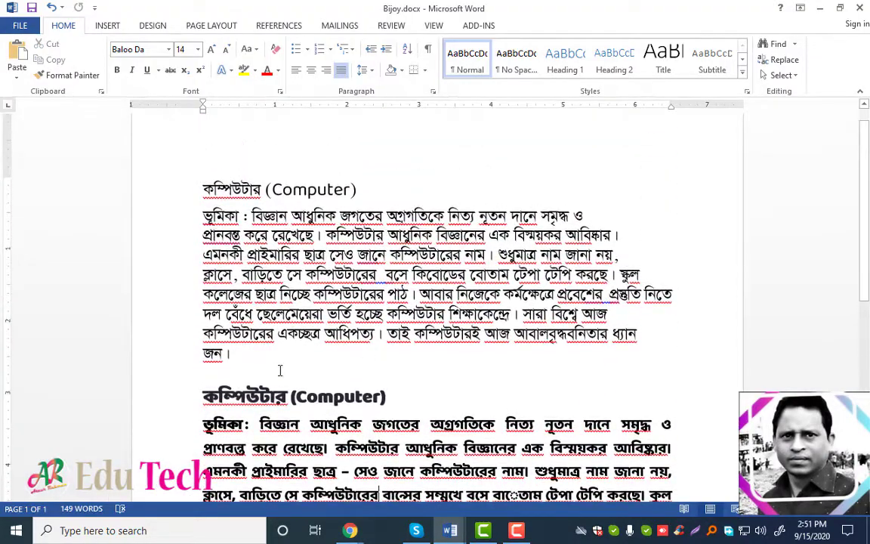
drag(242, 363, 195, 220)
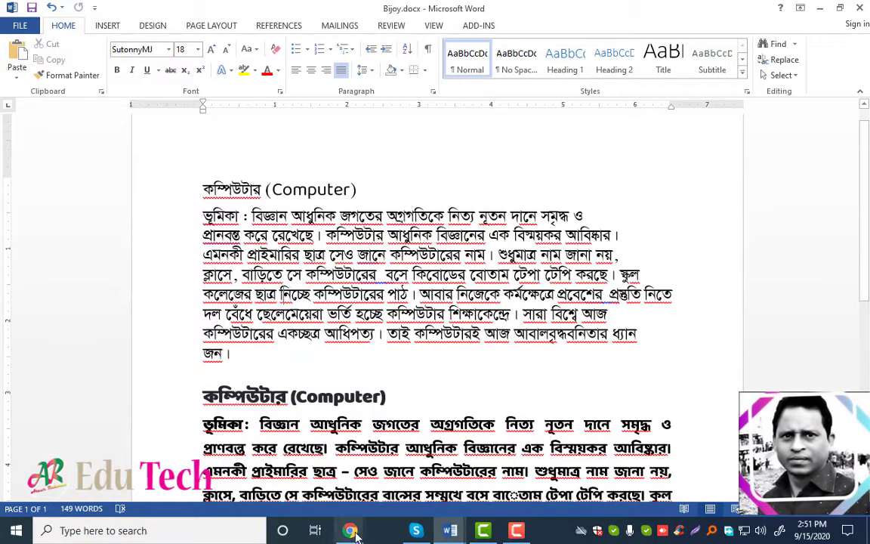
mouse_move(350, 530)
click(399, 461)
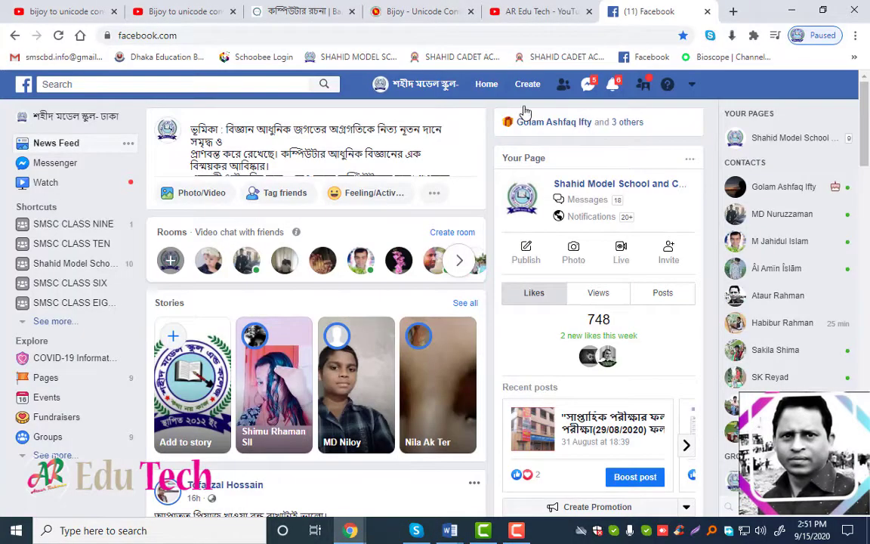
Step: Search Google for 'bijo to unicode' in a new browser tab
click(733, 11)
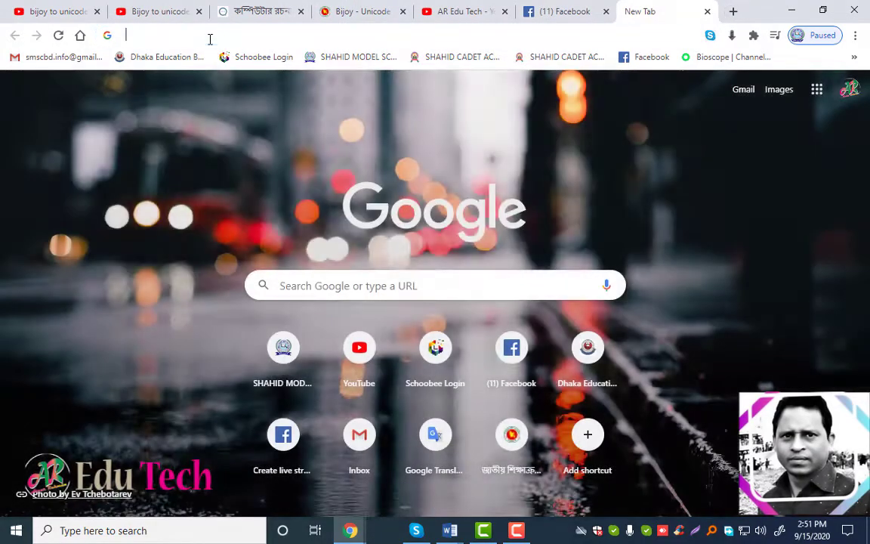
click(210, 39)
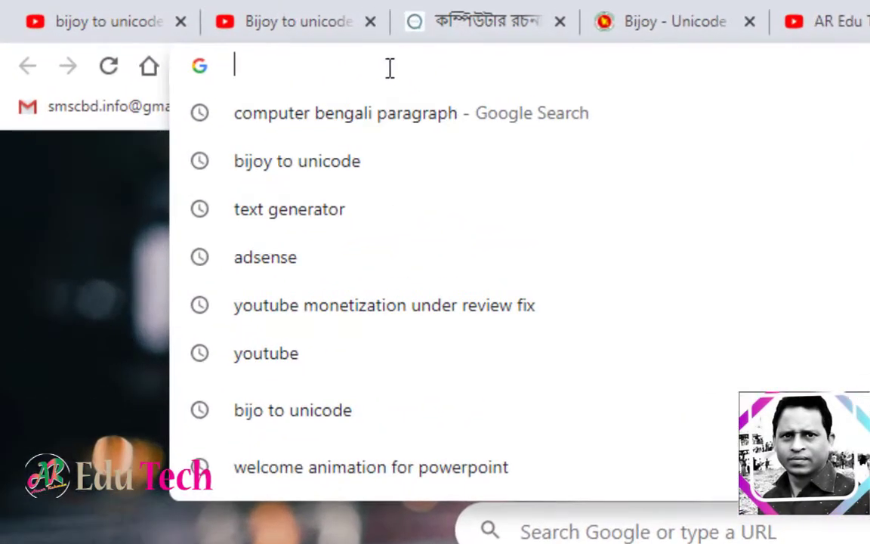
text(bijo)
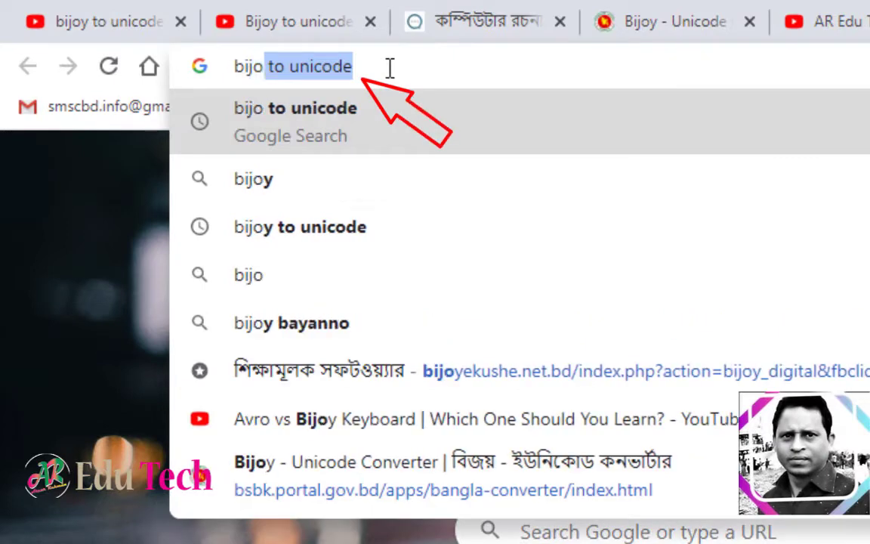
text( to uni)
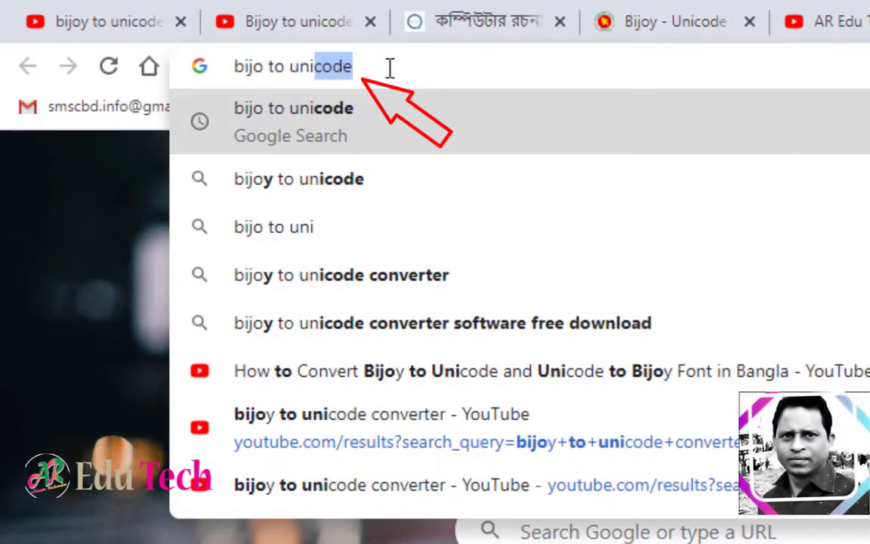
text(code)
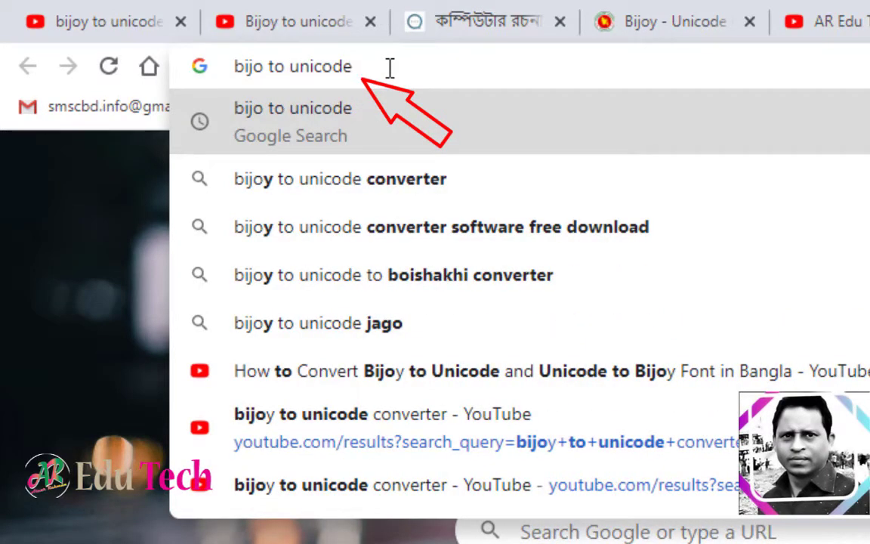
drag(390, 66, 180, 68)
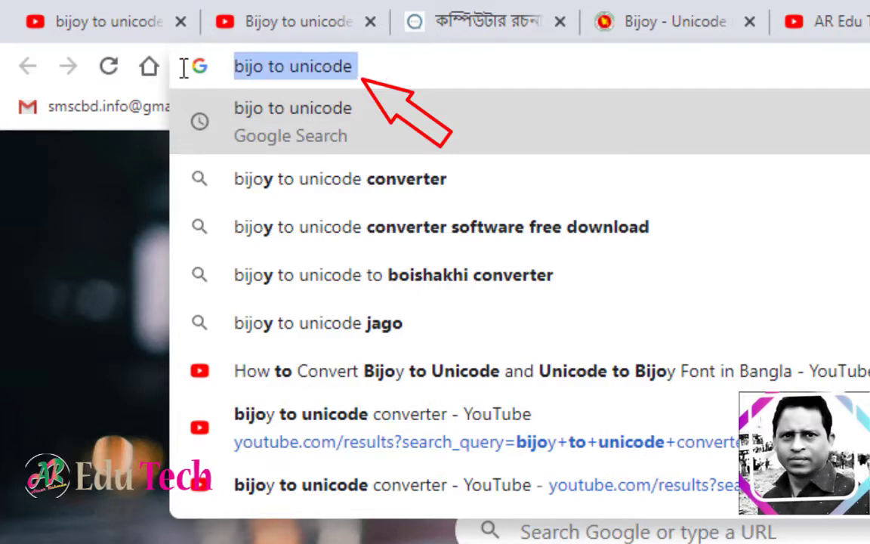
click(361, 66)
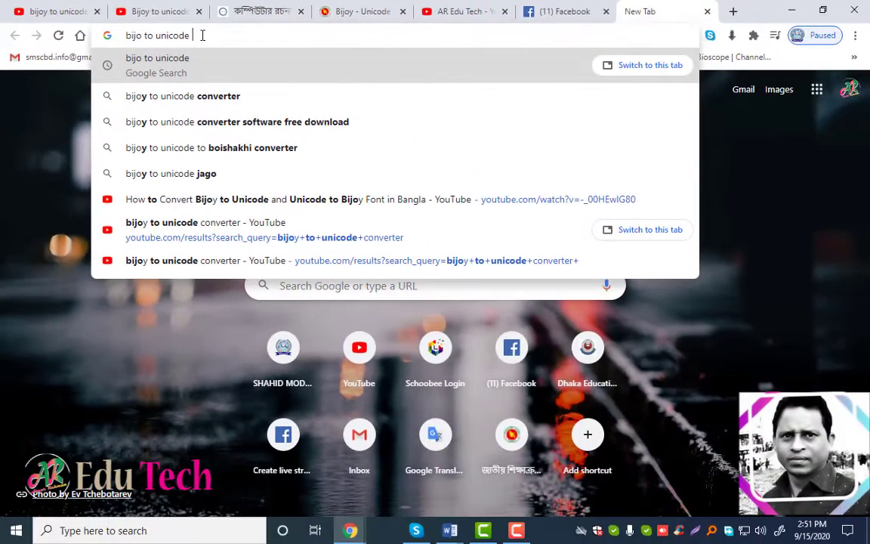
key(Return)
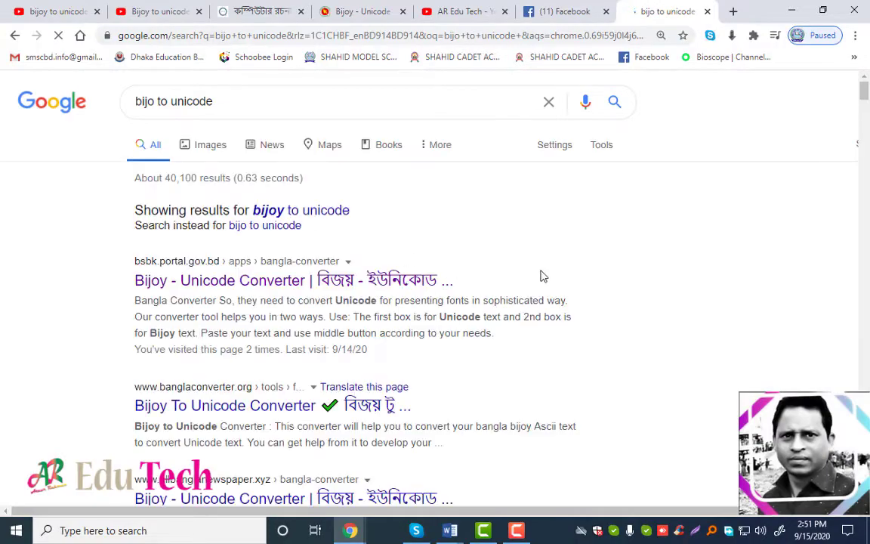
Step: Scroll through the results to find the bsbk.portal.gov.bd Bijoy–Unicode Converter
scroll(306, 340, down, 3)
scroll(302, 365, down, 4)
scroll(302, 364, up, 2)
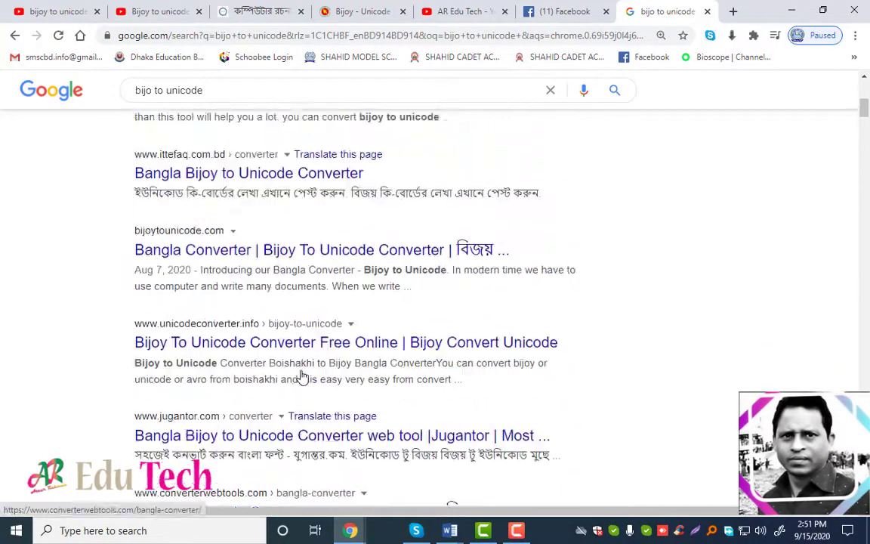
scroll(302, 364, up, 5)
scroll(300, 364, up, 1)
scroll(446, 353, down, 1)
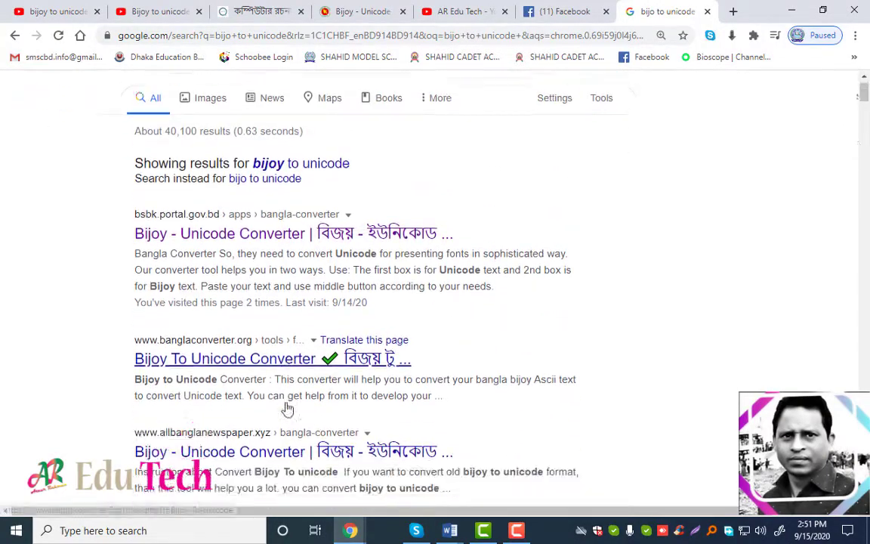
scroll(288, 408, down, 2)
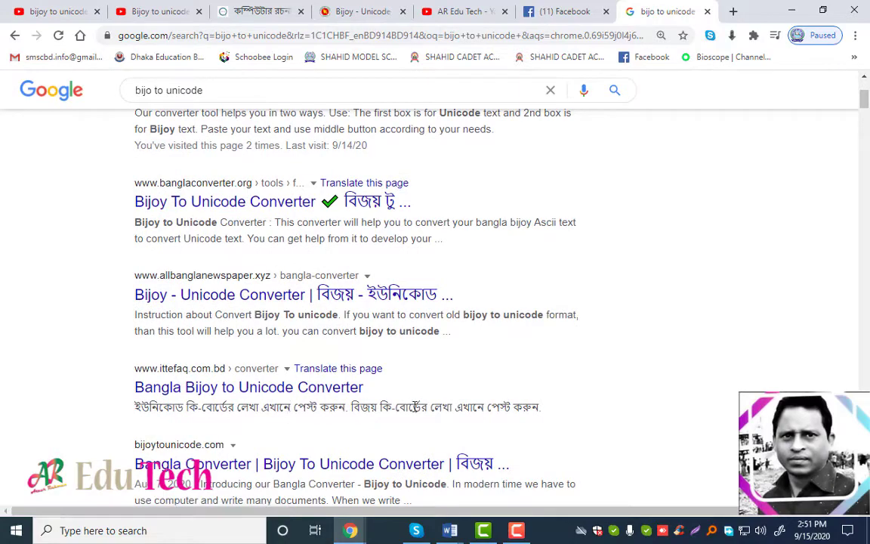
scroll(415, 407, up, 3)
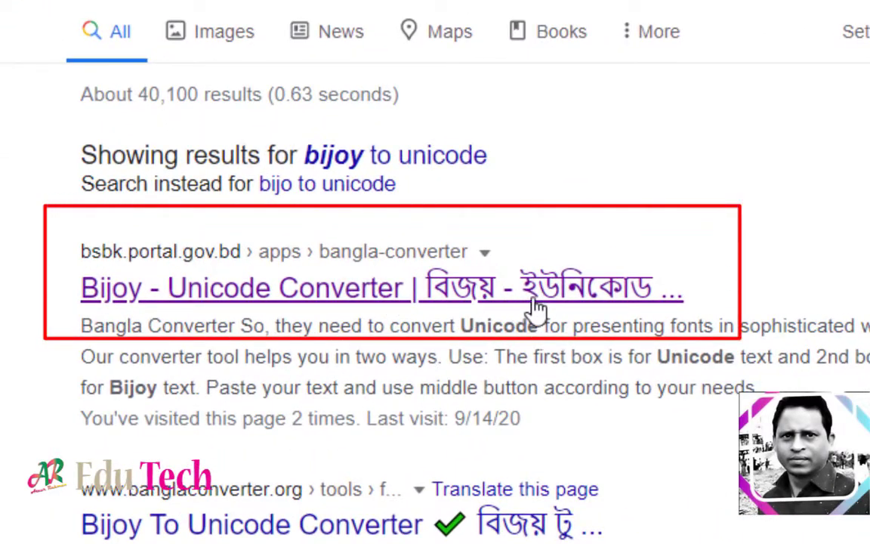
Step: Open the bsbk.portal.gov.bd Bangla Converter and click into its Unicode and Bijoy boxes
click(263, 297)
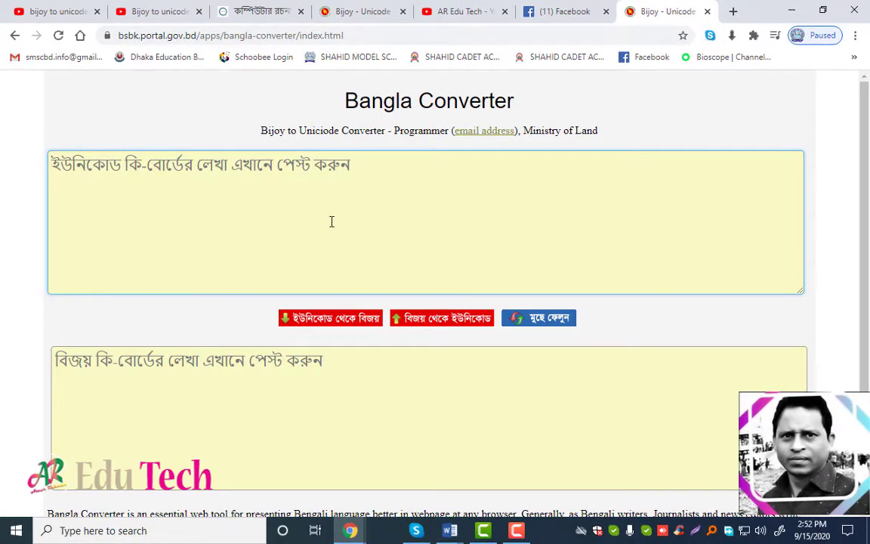
click(62, 171)
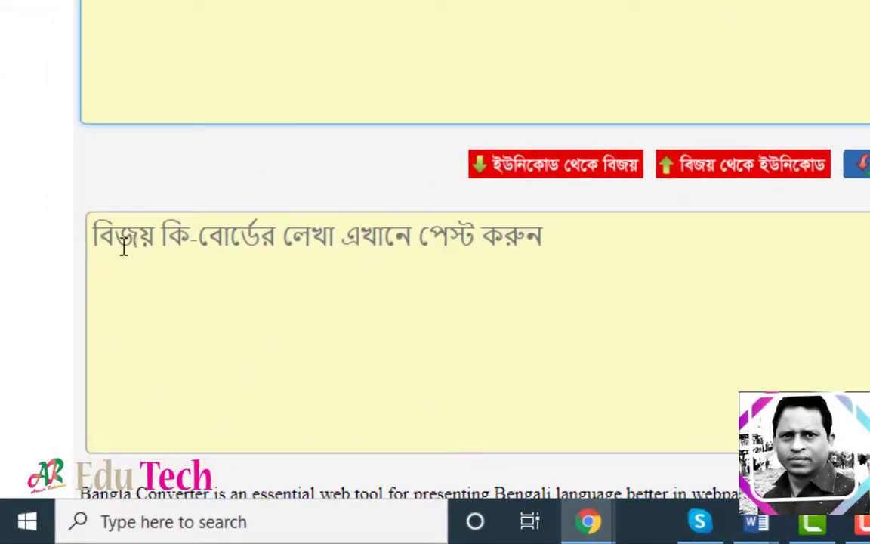
click(544, 253)
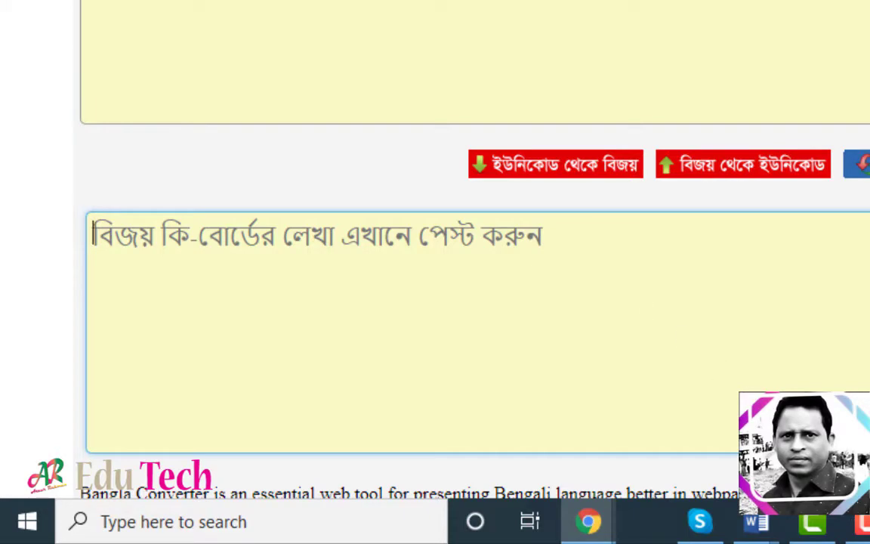
mouse_move(449, 530)
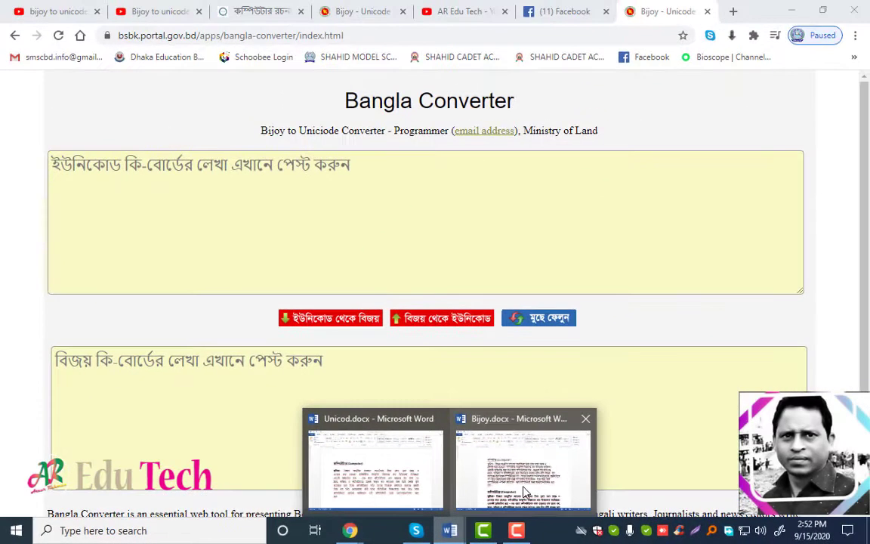
Step: Copy the first heading and paragraph from Bijoy.docx into the converter's Bijoy box
click(470, 438)
drag(234, 354, 194, 193)
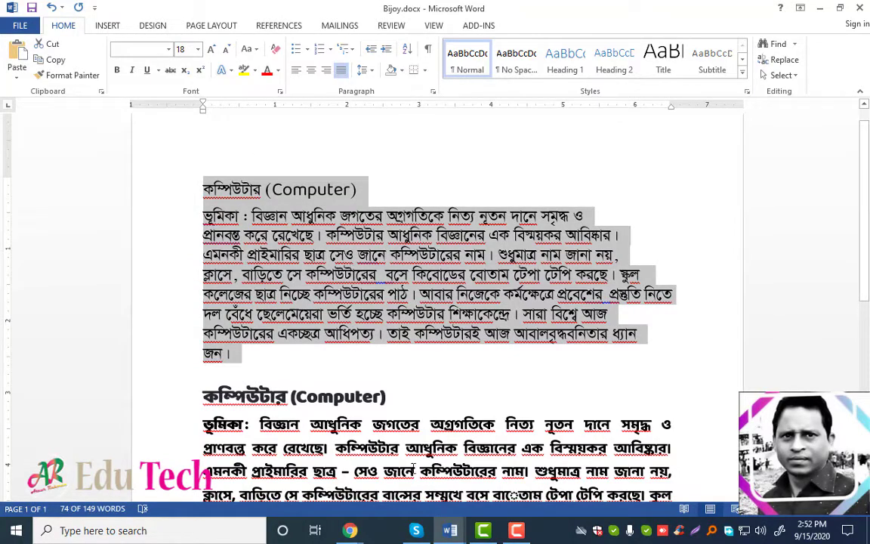
click(350, 531)
click(427, 467)
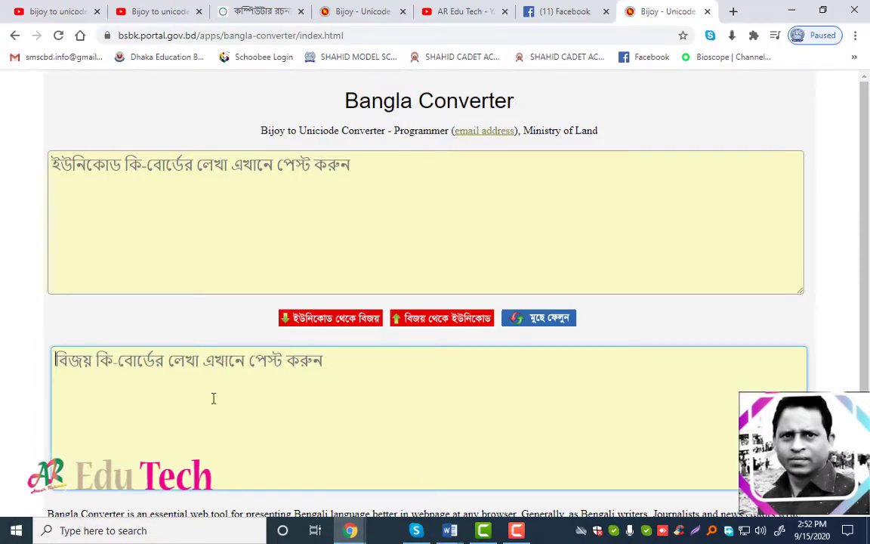
key(ctrl+v)
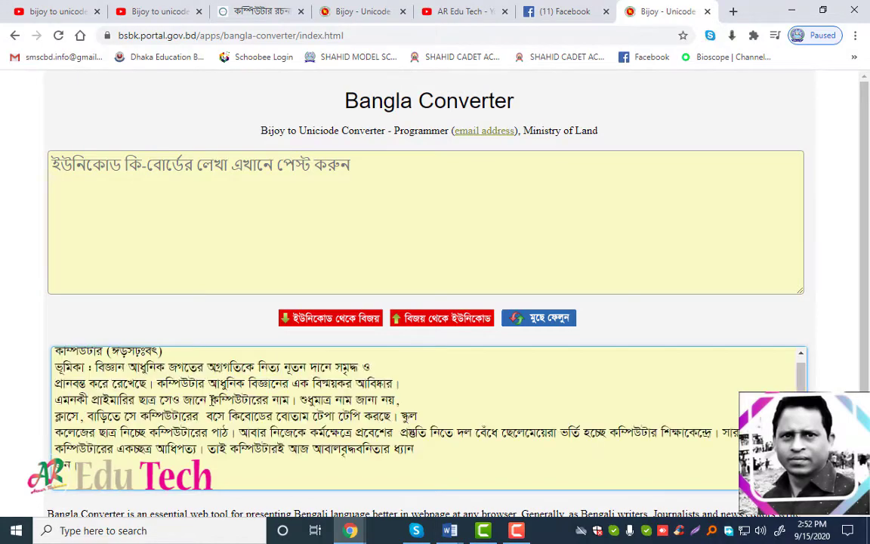
scroll(215, 405, up, 1)
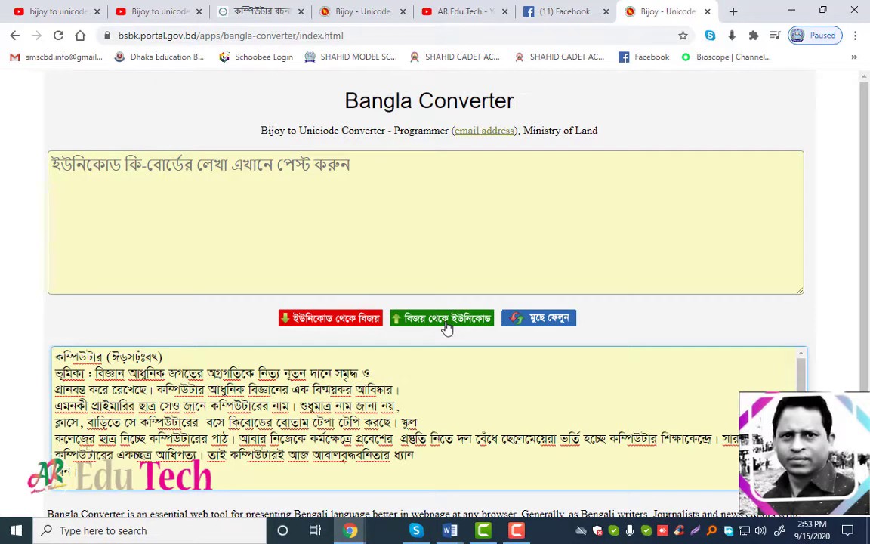
Step: Convert the Bijoy paragraph to Unicode, then compare its words against the Bijoy original
click(447, 323)
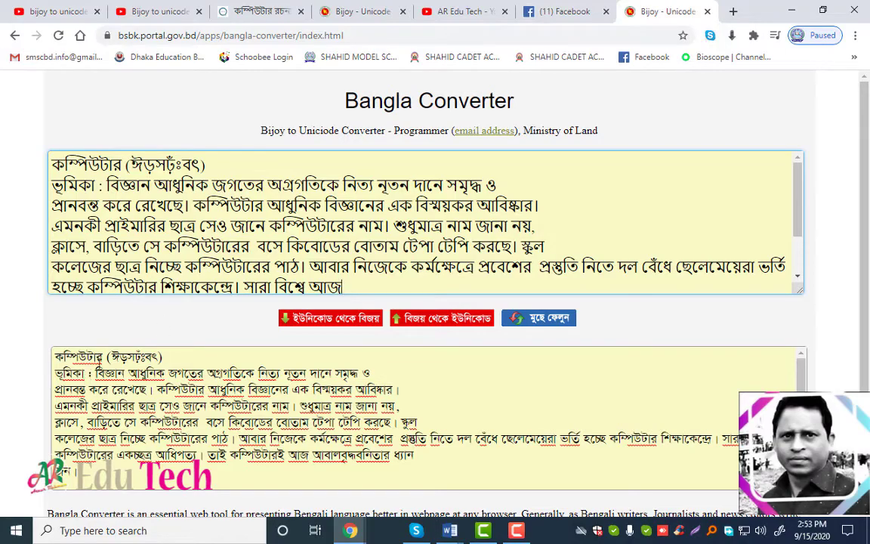
double_click(80, 357)
drag(121, 164, 49, 161)
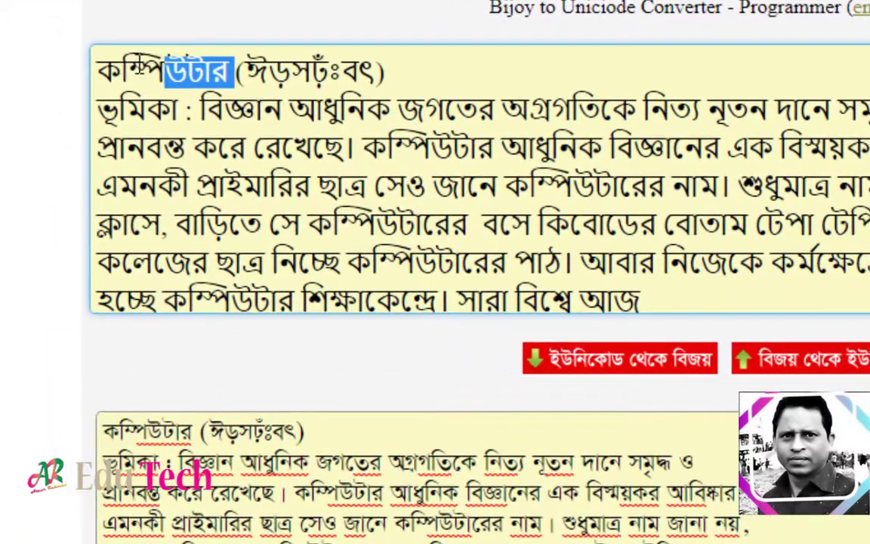
click(193, 427)
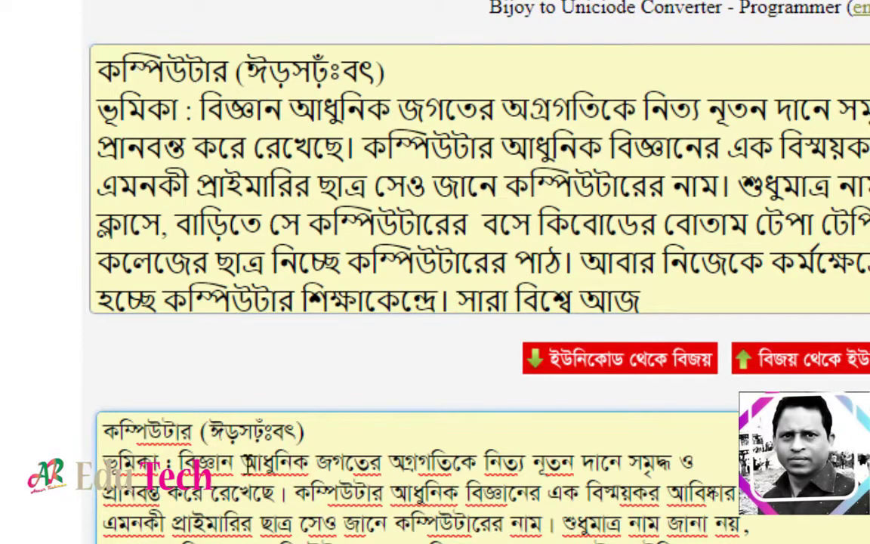
mouse_move(241, 461)
mouse_down()
mouse_move(459, 474)
mouse_move(614, 453)
mouse_up()
click(624, 454)
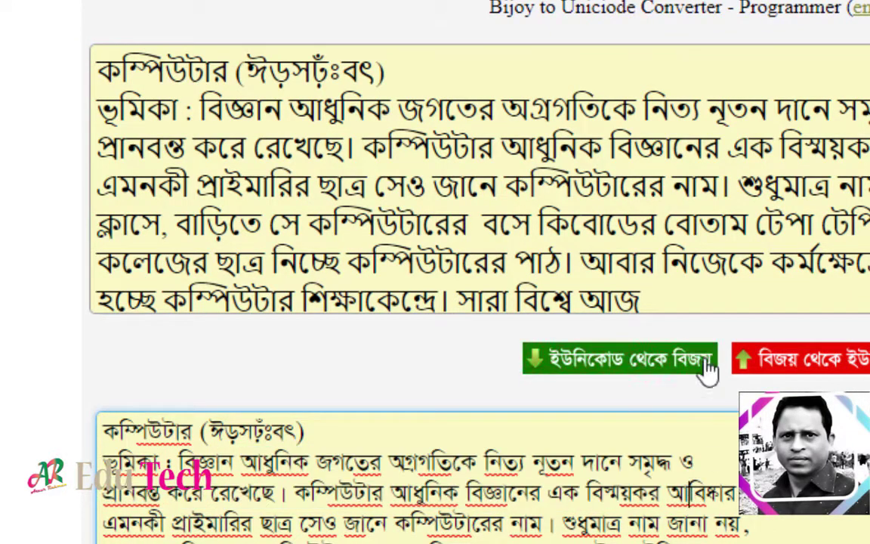
Step: Select all of the converted Unicode text in the upper box
click(692, 288)
scroll(710, 286, down, 3)
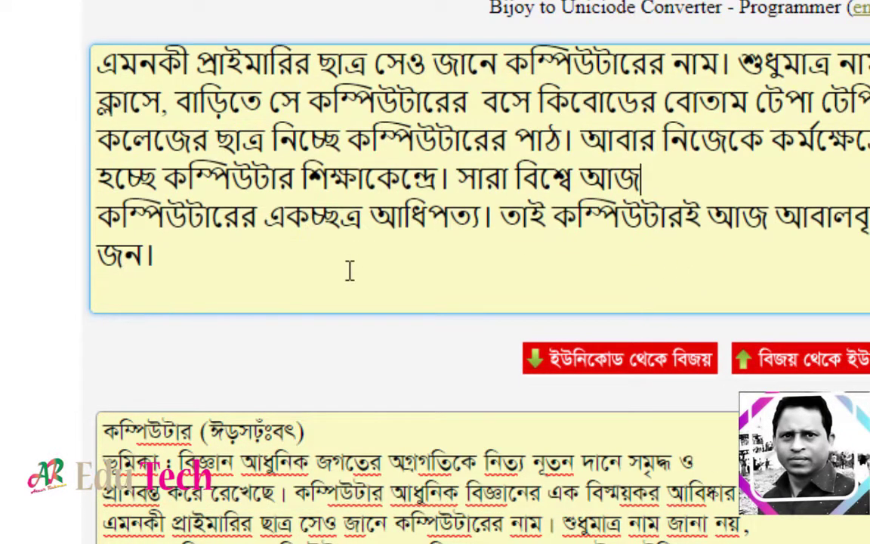
scroll(349, 288, up, 2)
scroll(349, 288, down, 2)
drag(252, 272, 120, 140)
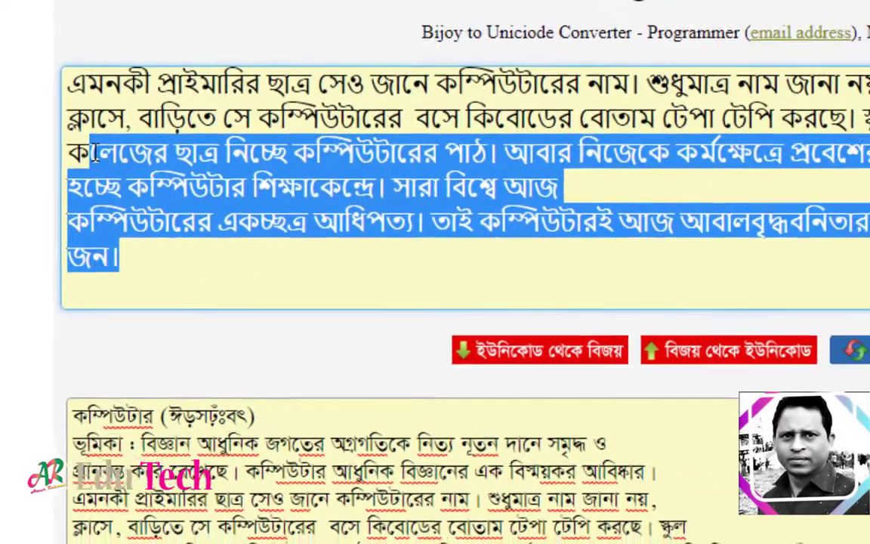
key(ctrl+a)
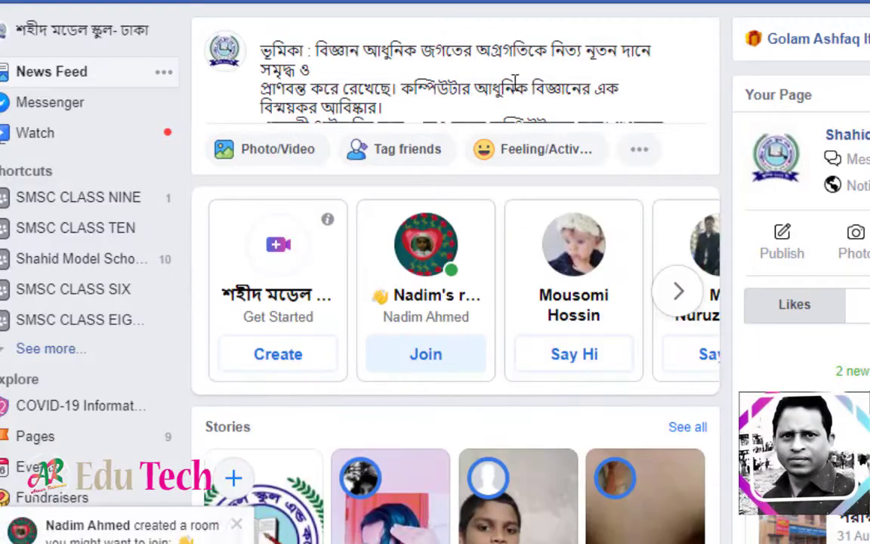
Step: Replace the Facebook post draft's text with the pasted Unicode paragraph
click(514, 83)
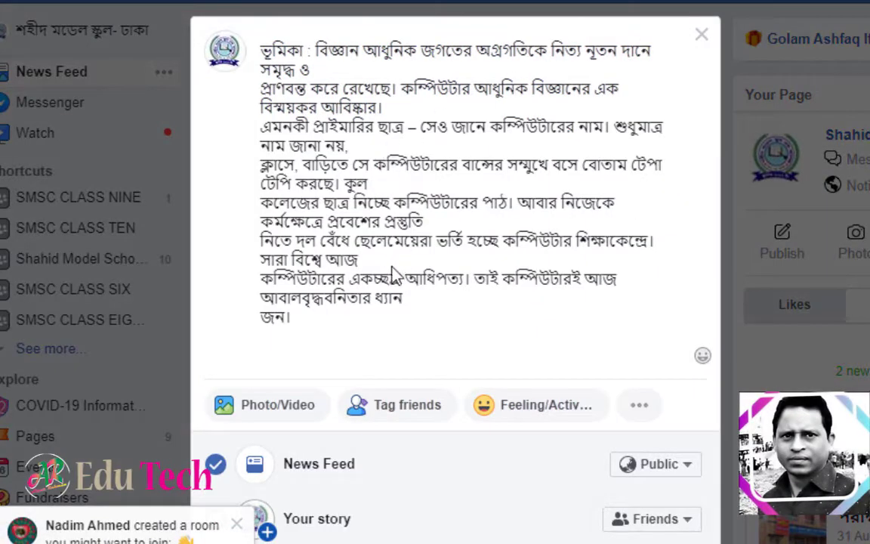
key(ctrl+s)
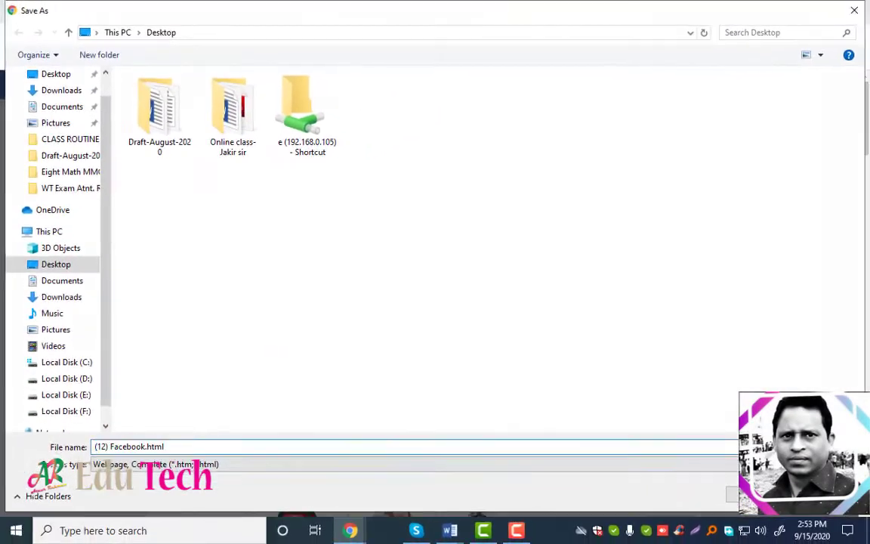
key(Escape)
drag(234, 303, 205, 260)
key(ctrl+a)
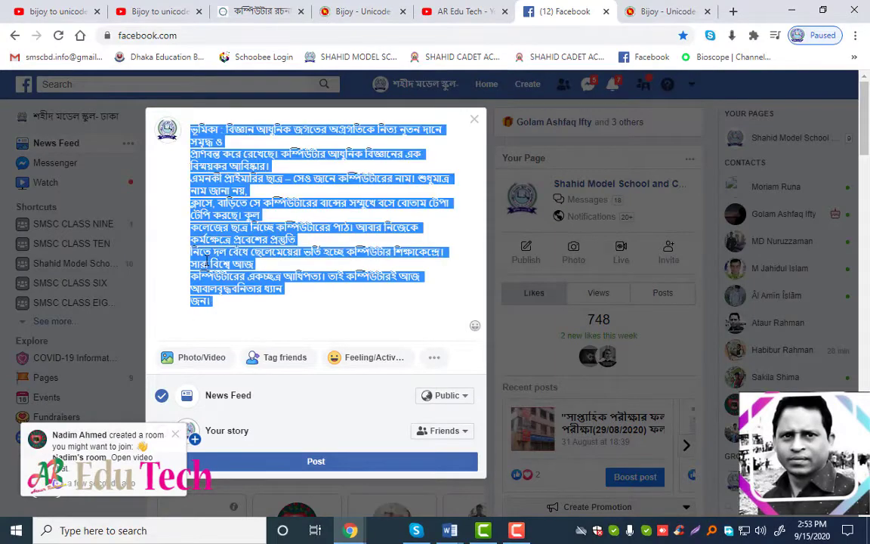
key(ctrl+v)
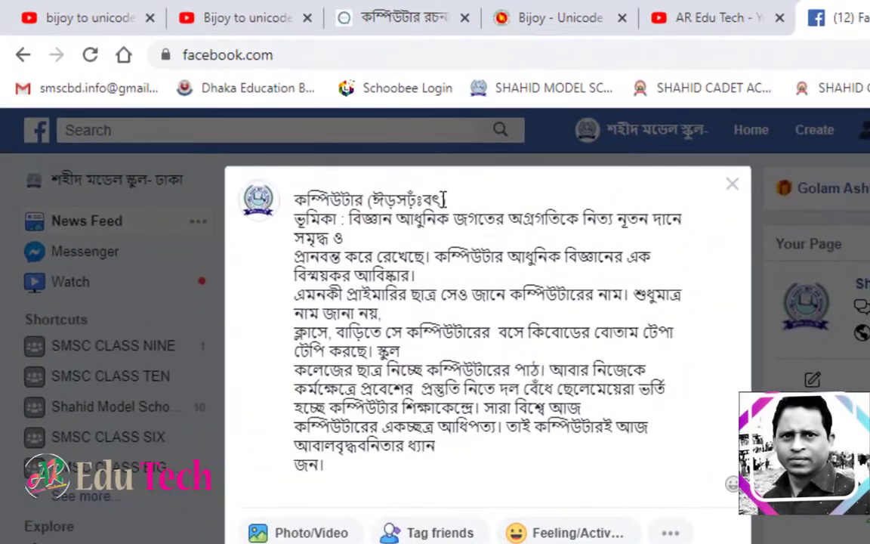
Step: Check the garbled word in the title's parentheses, then return to the converter tab
drag(374, 169, 318, 170)
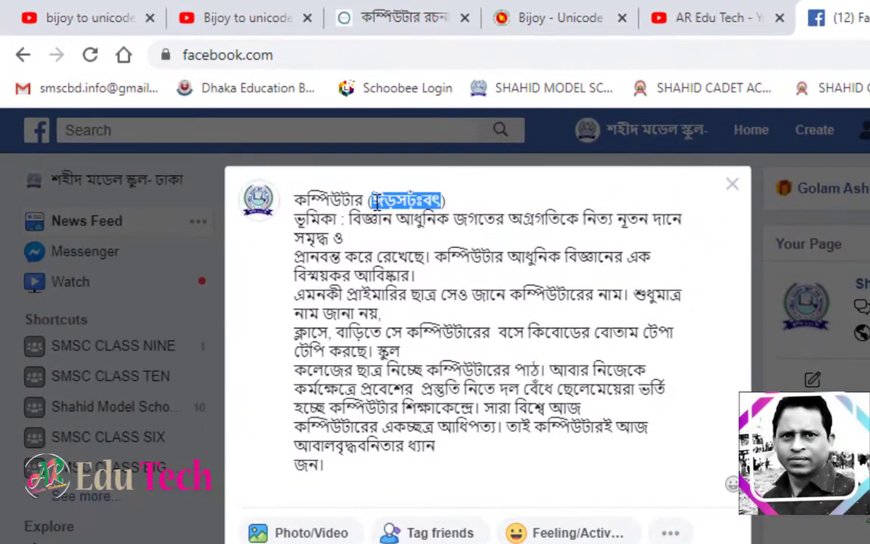
key(ctrl+2)
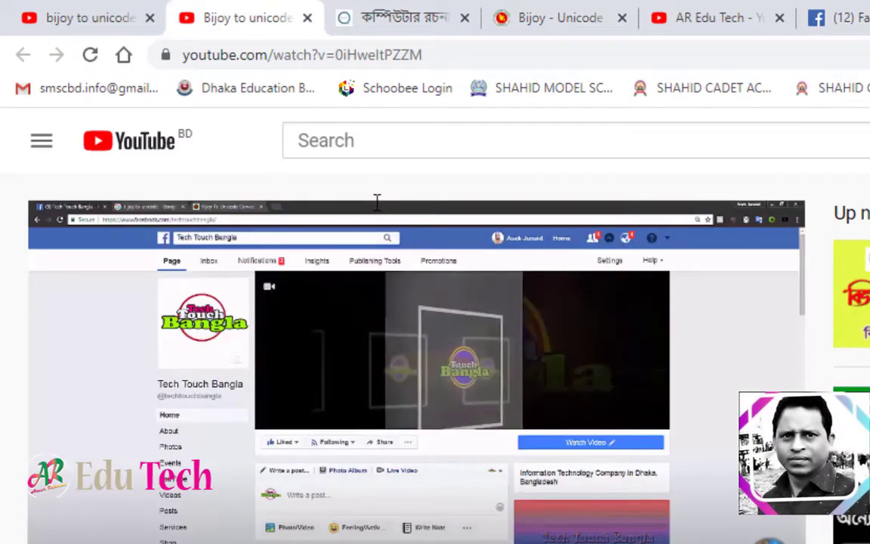
key(ctrl+6)
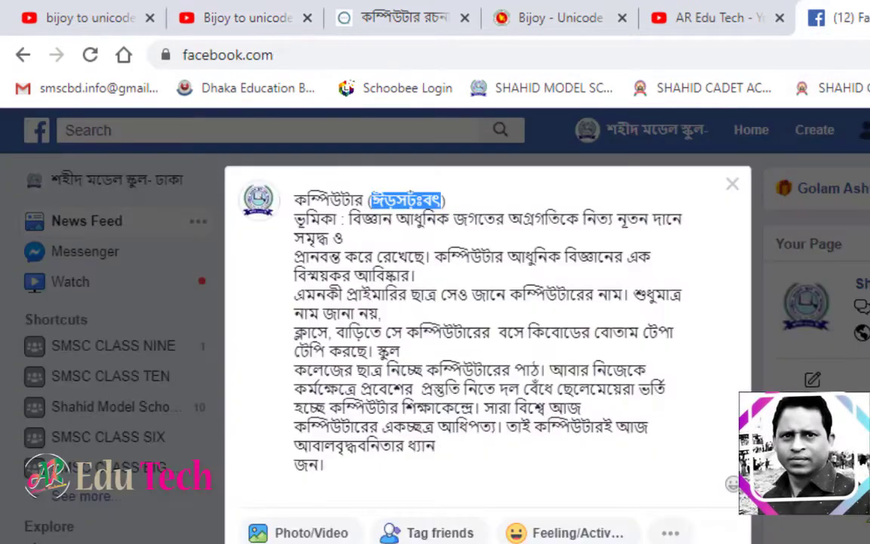
key(ctrl+7)
mouse_move(450, 530)
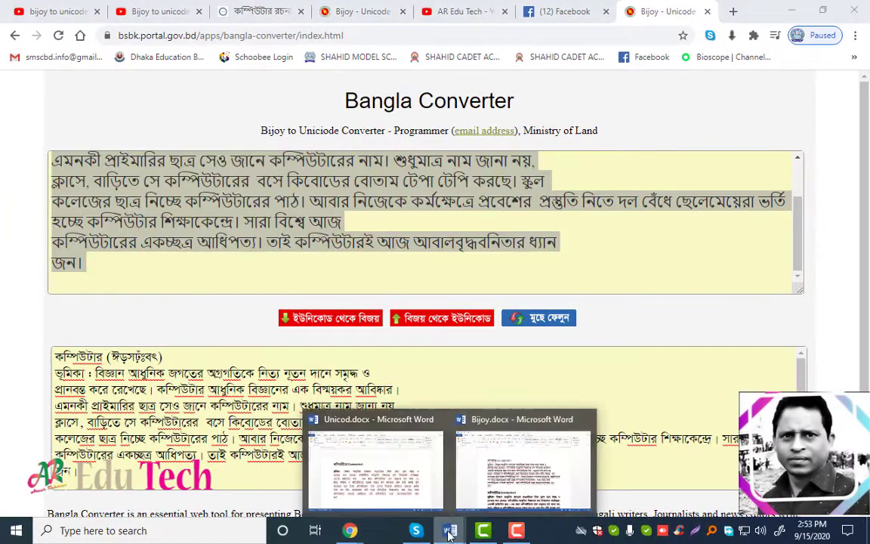
Step: In Bijoy.docx, select the bold কম্পিউটার (Computer) heading and its whole paragraph for the converter
click(463, 436)
click(433, 349)
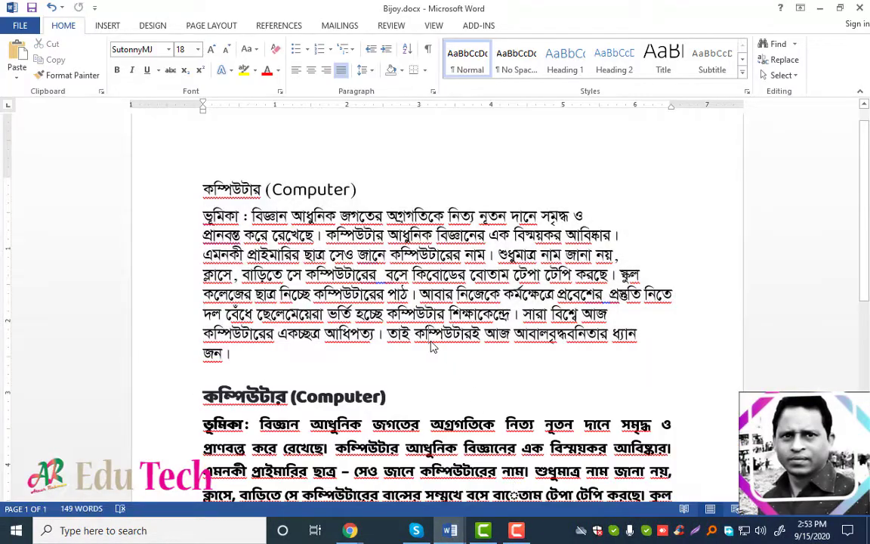
scroll(425, 344, down, 2)
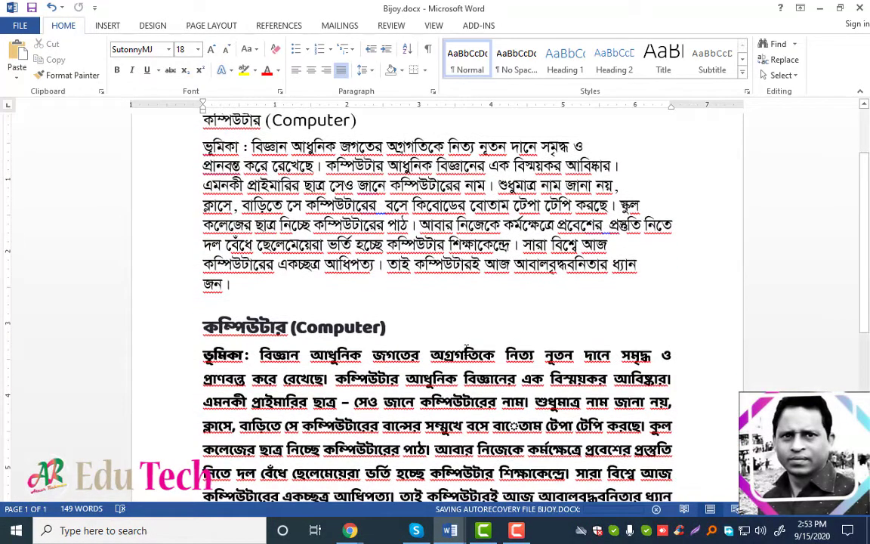
scroll(428, 195, down, 2)
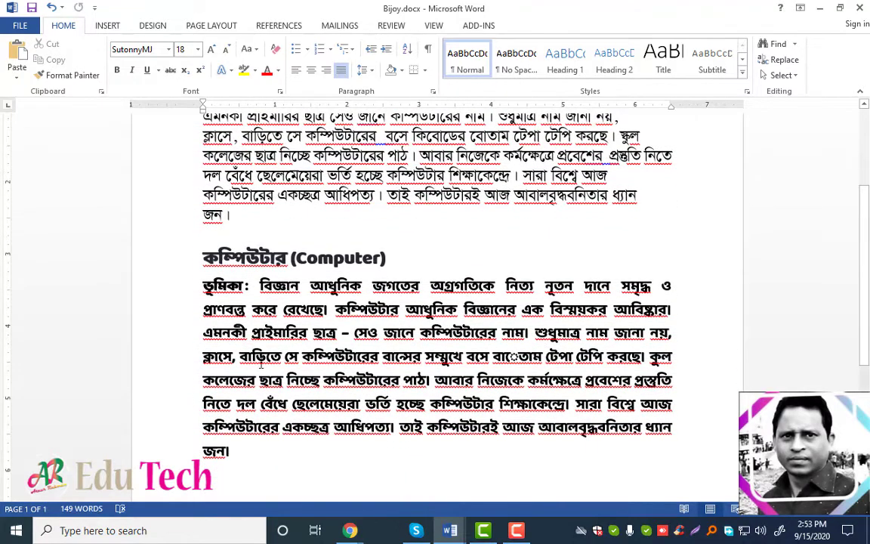
drag(198, 251, 247, 450)
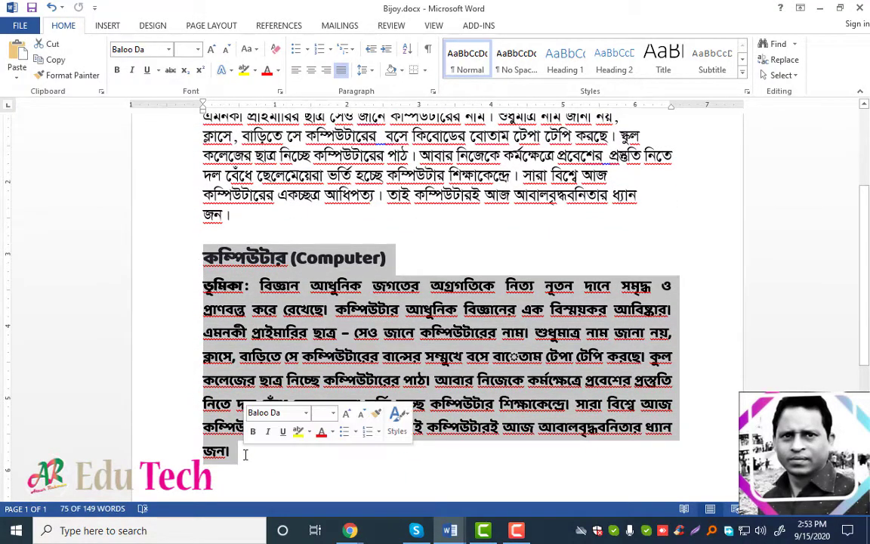
mouse_move(349, 530)
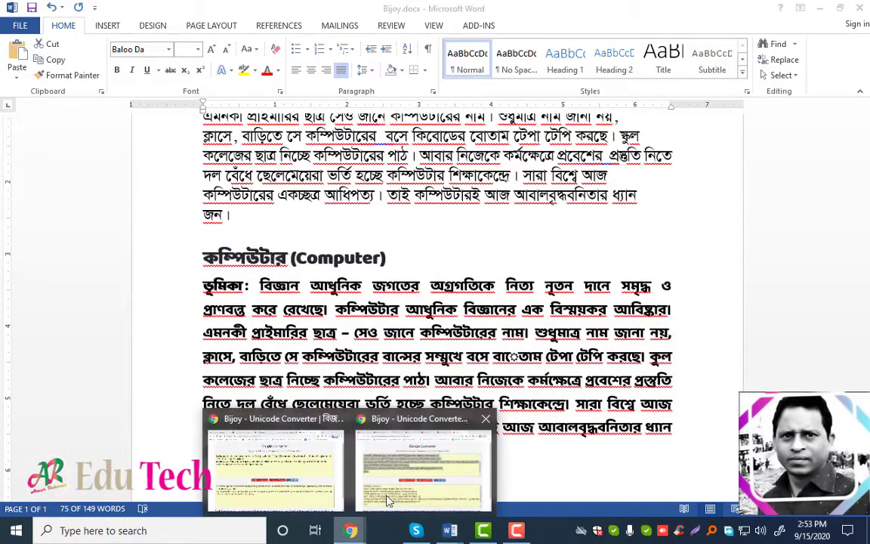
click(401, 495)
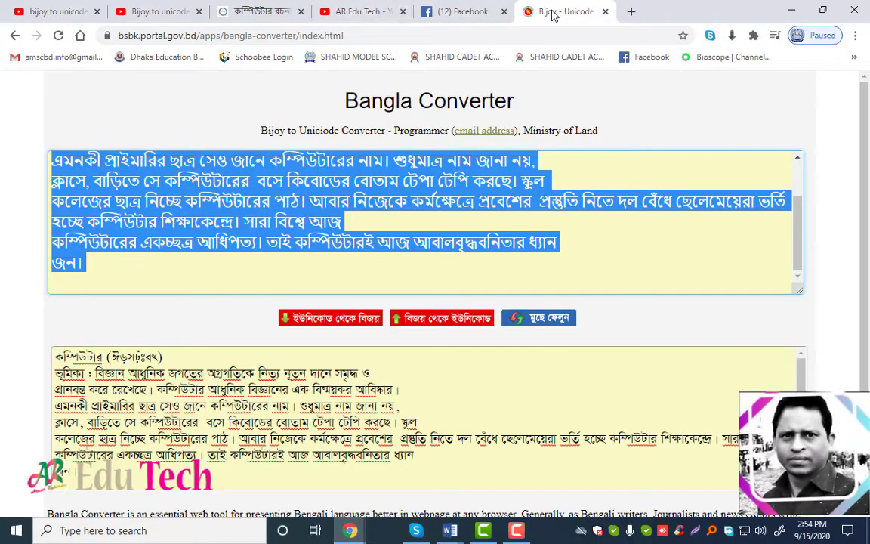
Step: Clear the converter, paste the Word paragraph as Unicode, convert to Bijoy, and select the result
click(363, 250)
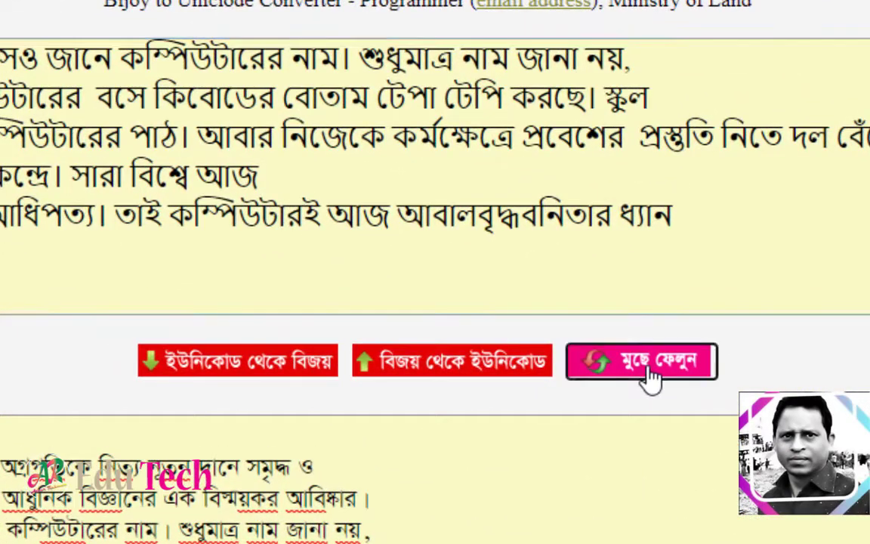
click(648, 378)
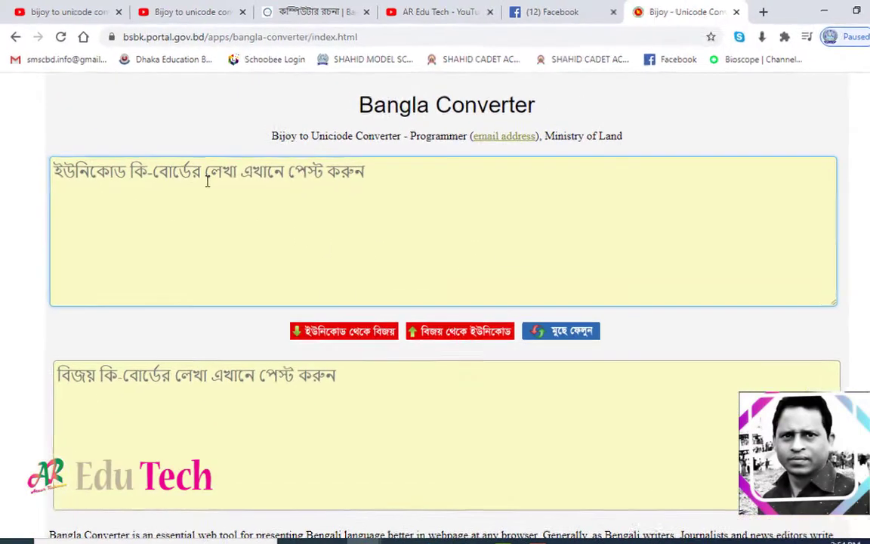
key(ctrl+v)
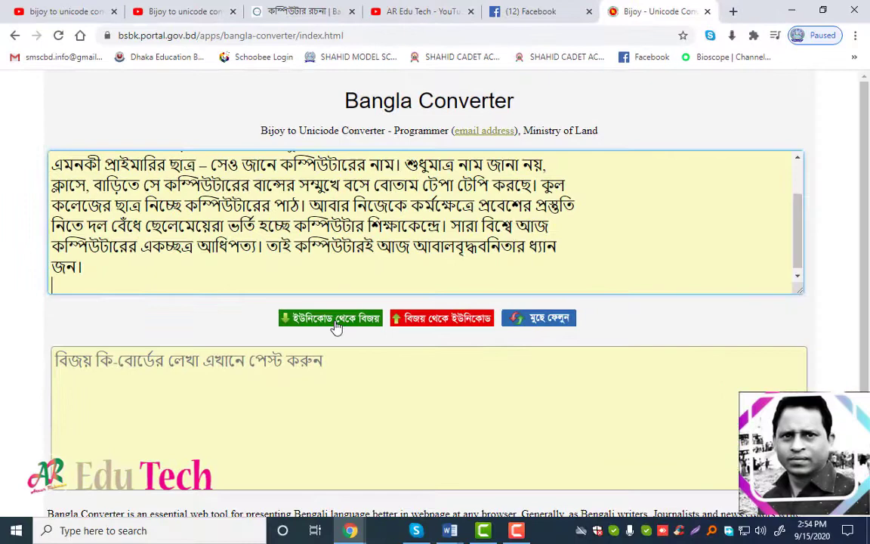
click(337, 321)
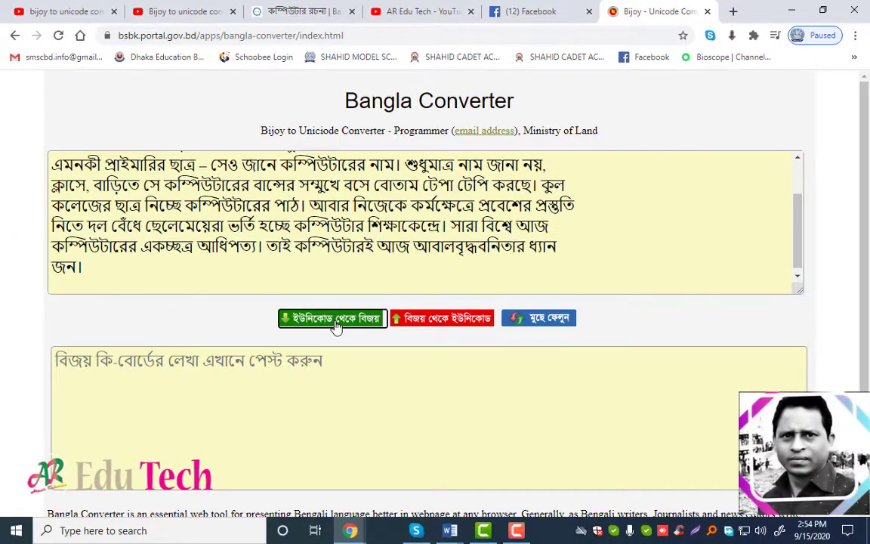
scroll(372, 354, down, 2)
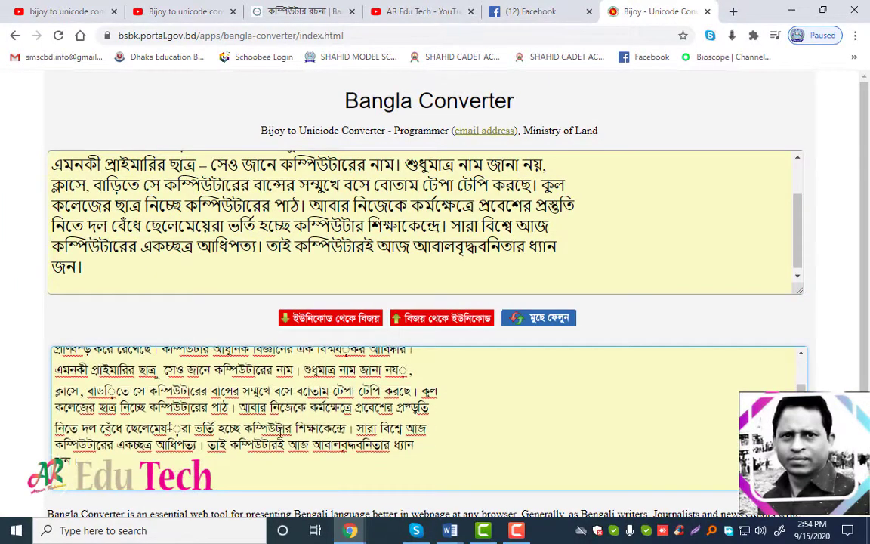
scroll(161, 432, up, 2)
drag(58, 357, 170, 503)
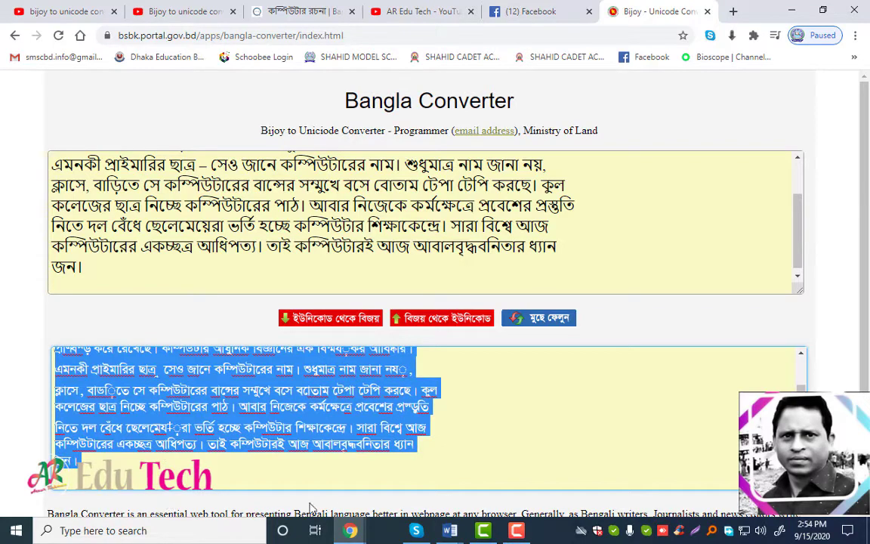
Step: Paste the Bijoy-converted paragraph onto the empty line below the bold paragraph
mouse_move(449, 530)
click(502, 464)
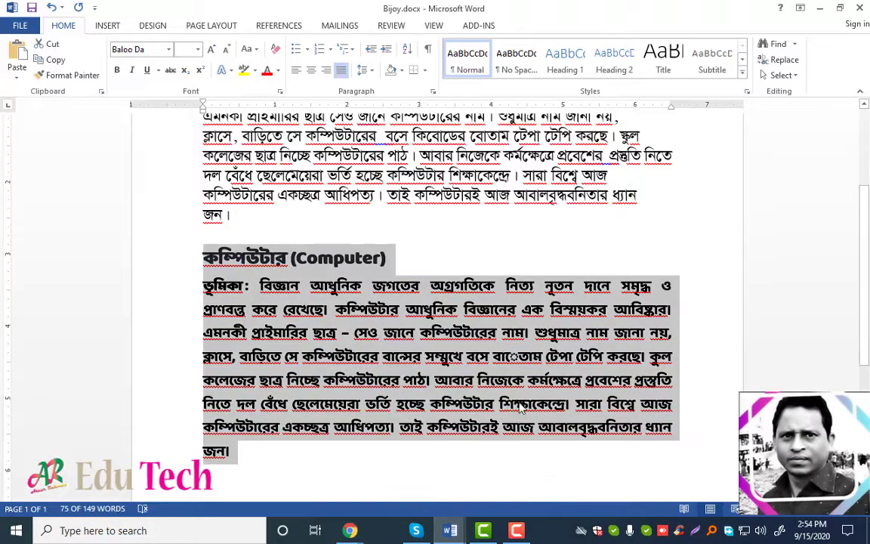
scroll(340, 435, down, 2)
click(315, 413)
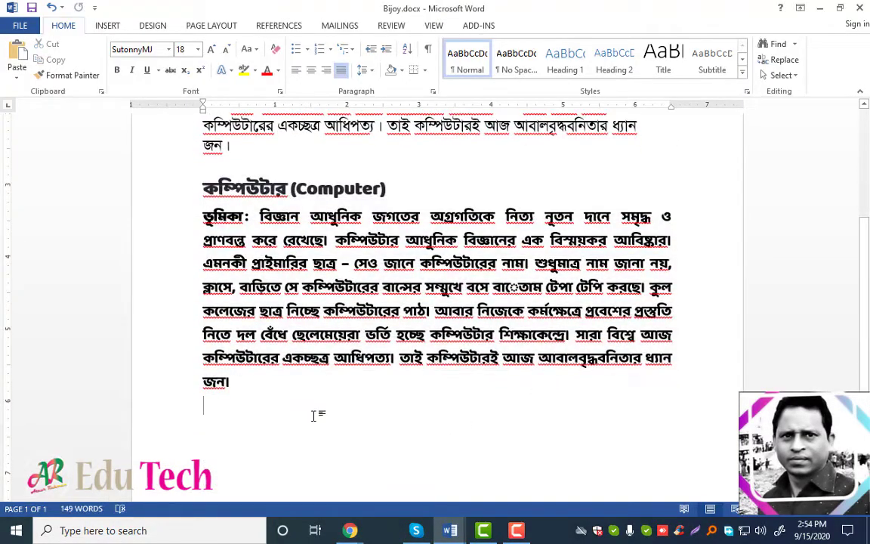
key(ctrl+v)
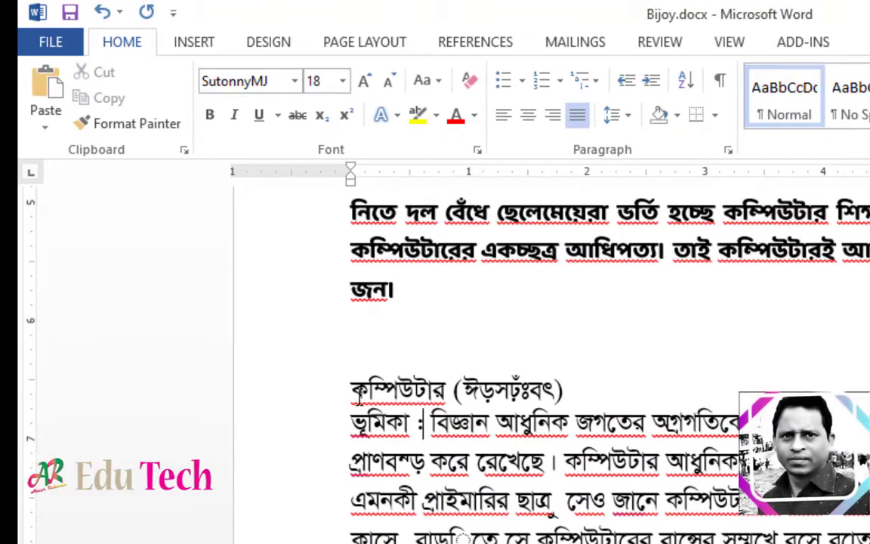
Step: Set the garbled bracketed word to Adobe Fan Heiti Std B so it reads Computer
click(351, 383)
key(ctrl+shift+End)
drag(554, 391, 463, 390)
click(294, 81)
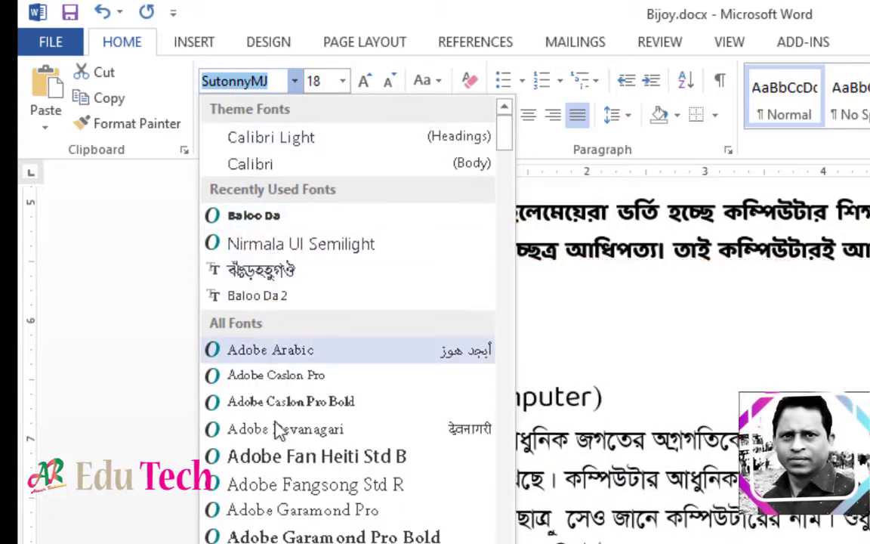
click(284, 457)
click(545, 398)
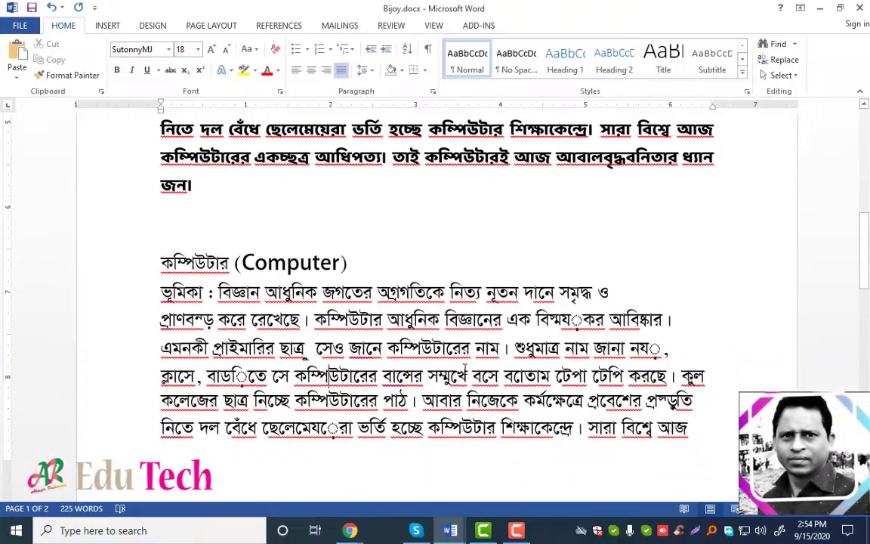
scroll(465, 369, down, 1)
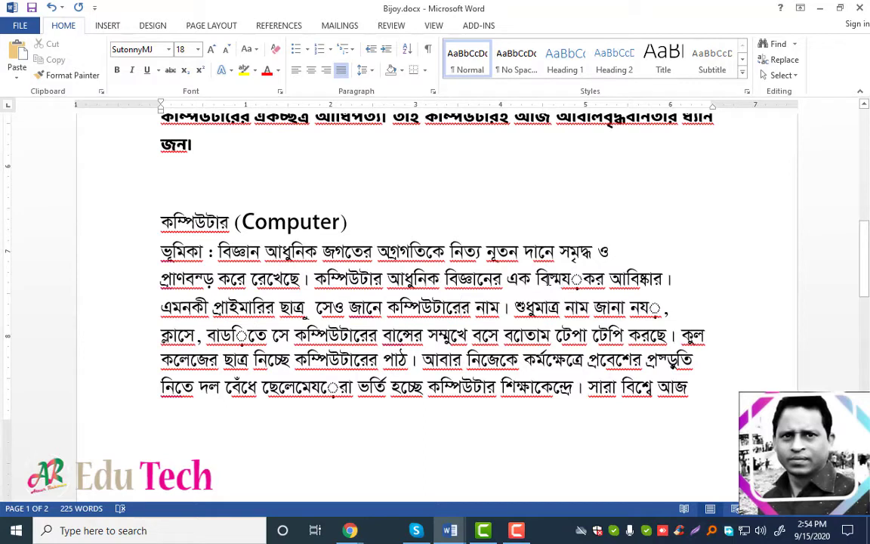
Step: Inspect the broken glyphs in বিস্ময়কর, নয় and প্রস্তুতি, then return to the document's top
double_click(585, 279)
click(605, 279)
double_click(645, 308)
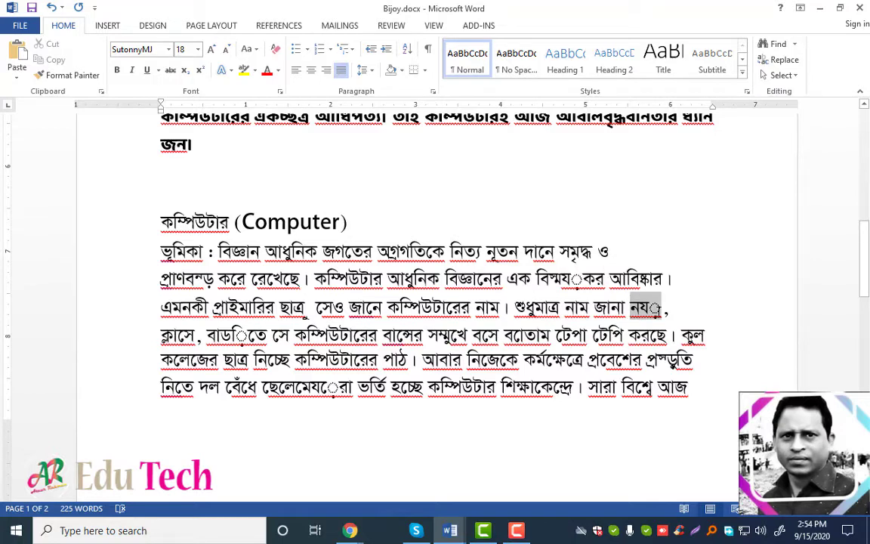
drag(662, 307, 649, 308)
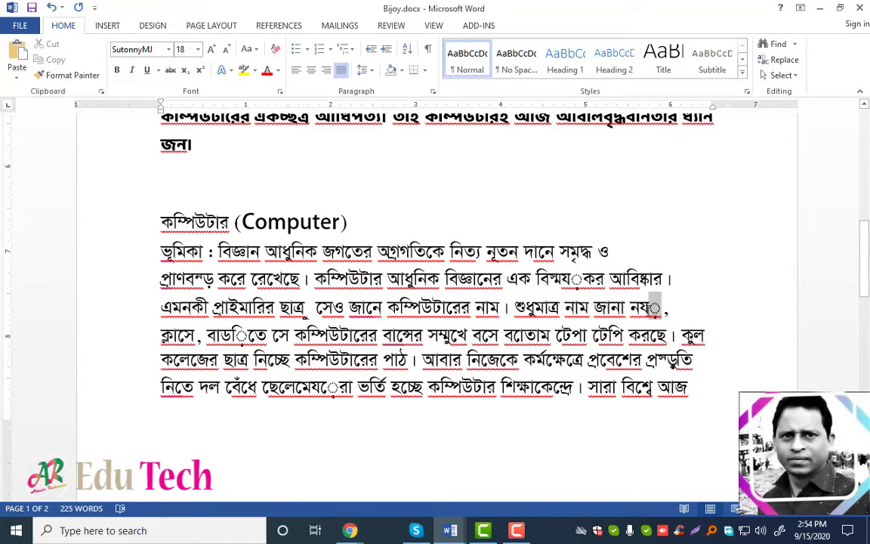
click(640, 307)
double_click(650, 361)
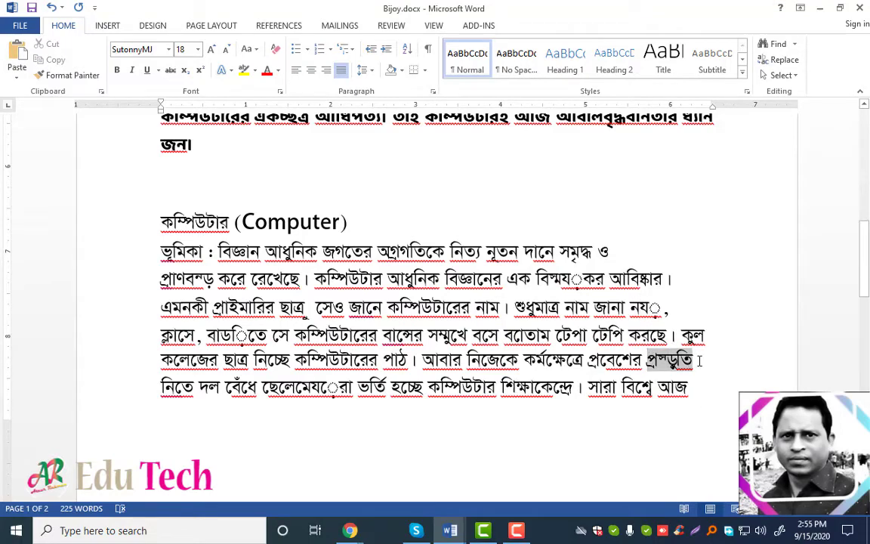
click(463, 361)
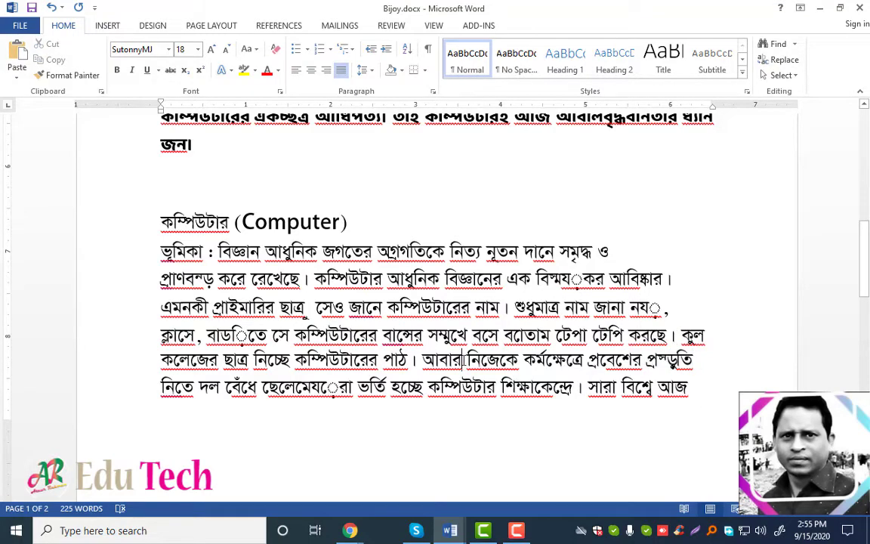
scroll(463, 360, up, 3)
scroll(463, 360, up, 3)
scroll(463, 361, up, 3)
scroll(463, 361, up, 3)
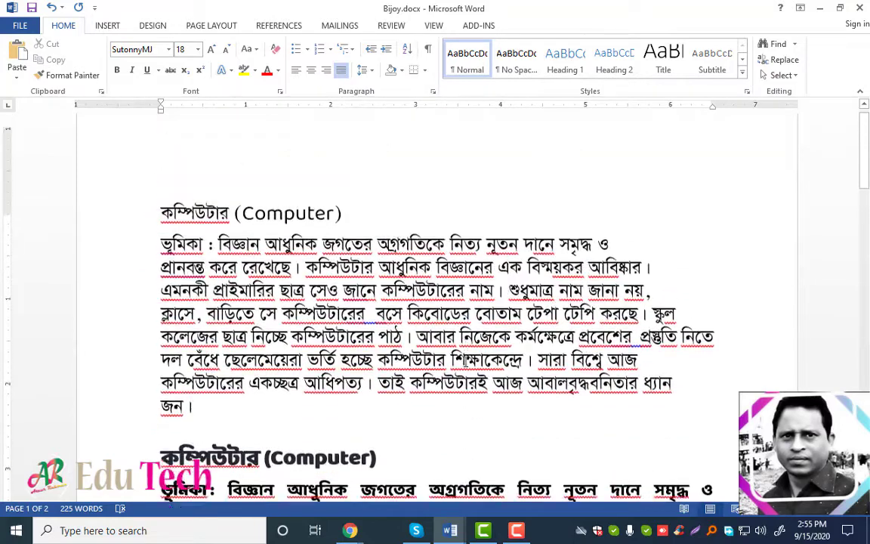
scroll(463, 360, up, 1)
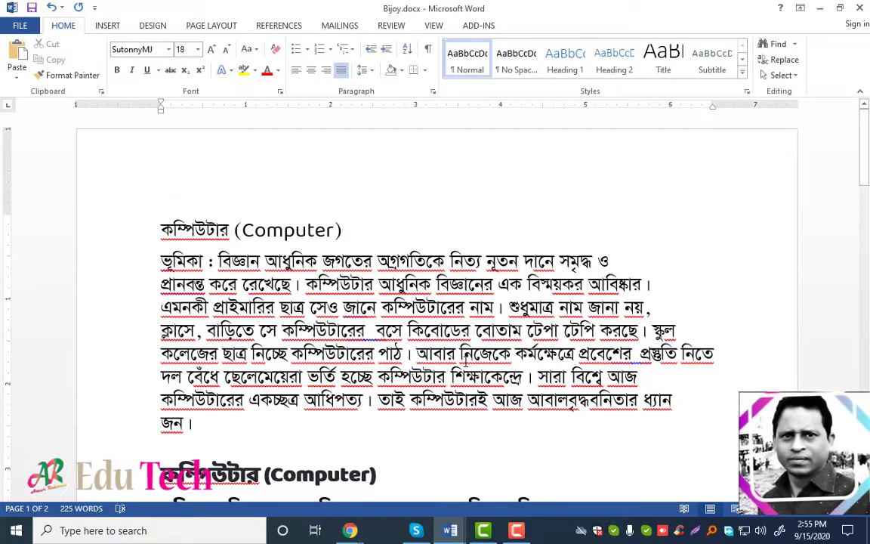
scroll(463, 360, down, 1)
Step: Close Bijoy.docx without saving, then look over the Unicode and Bijoy texts in the converter
key(alt+F4)
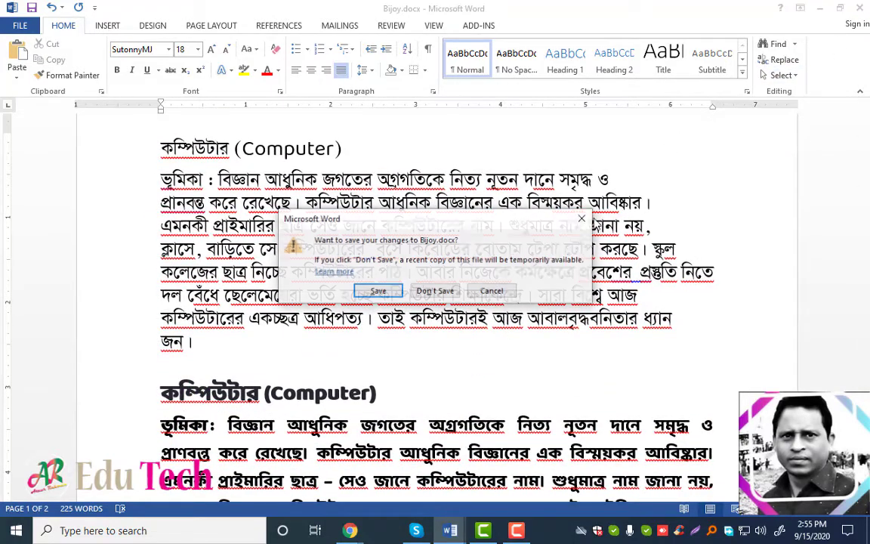
click(435, 293)
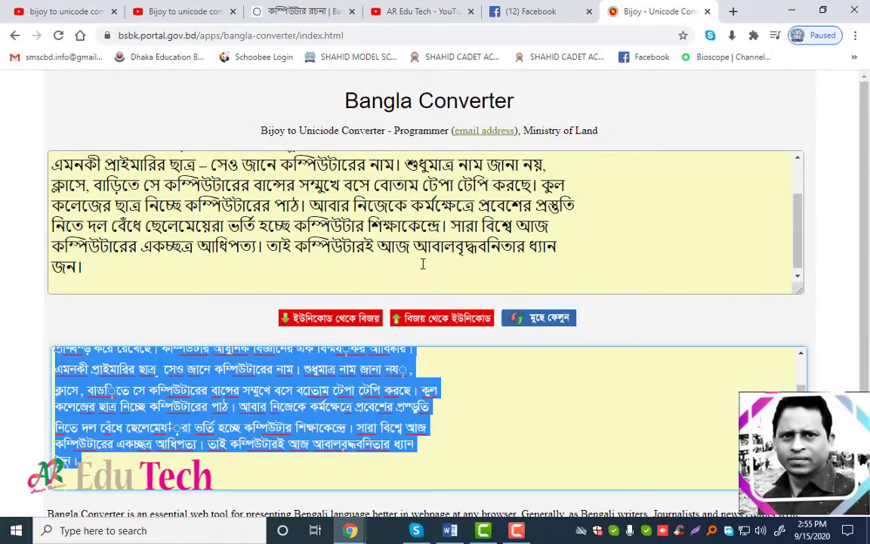
click(423, 264)
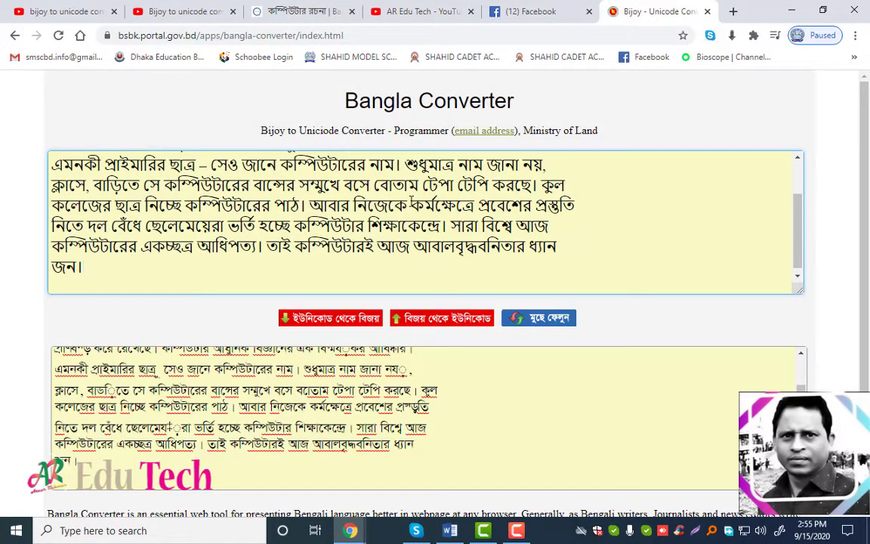
drag(68, 225, 42, 154)
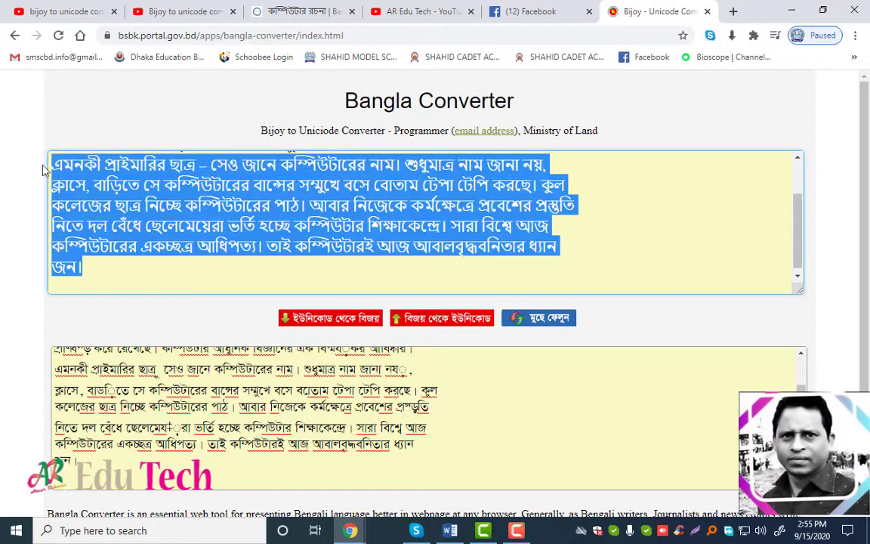
click(130, 205)
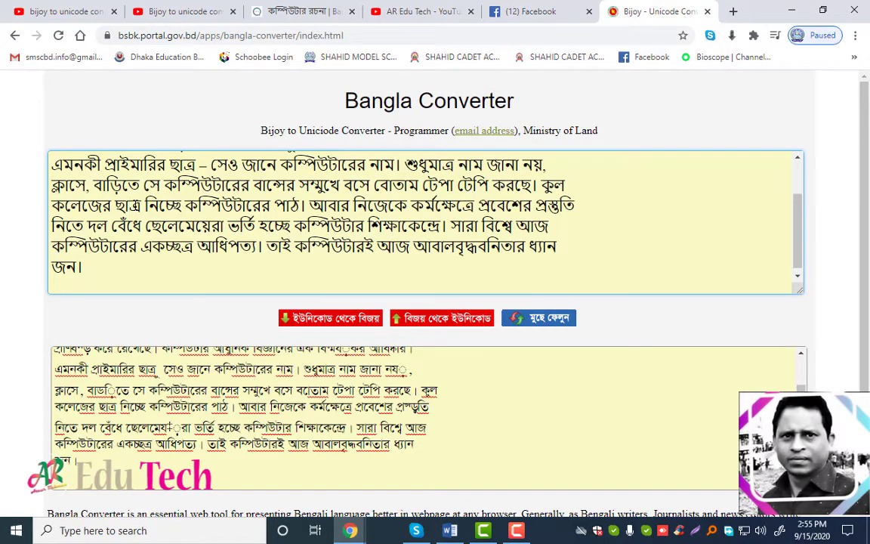